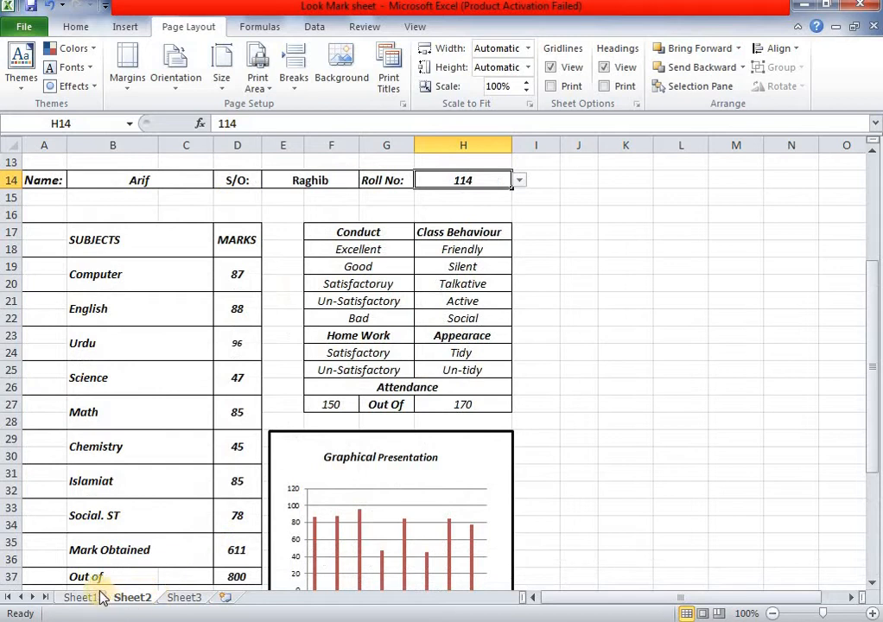
Step: Examine the class mark sheet on Sheet1, including its percentage formulas, and the full mid-term report card on Sheet2
click(76, 602)
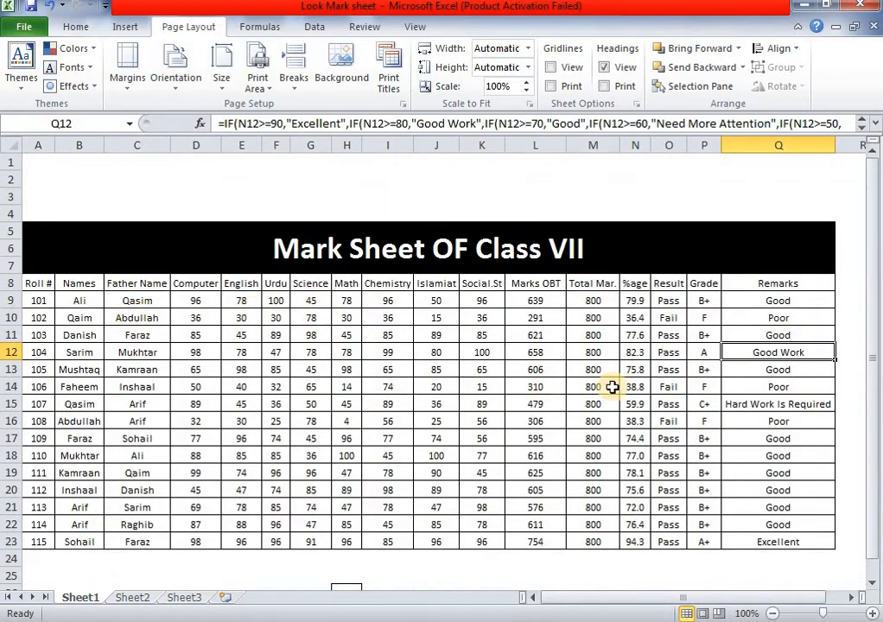
click(636, 300)
click(637, 318)
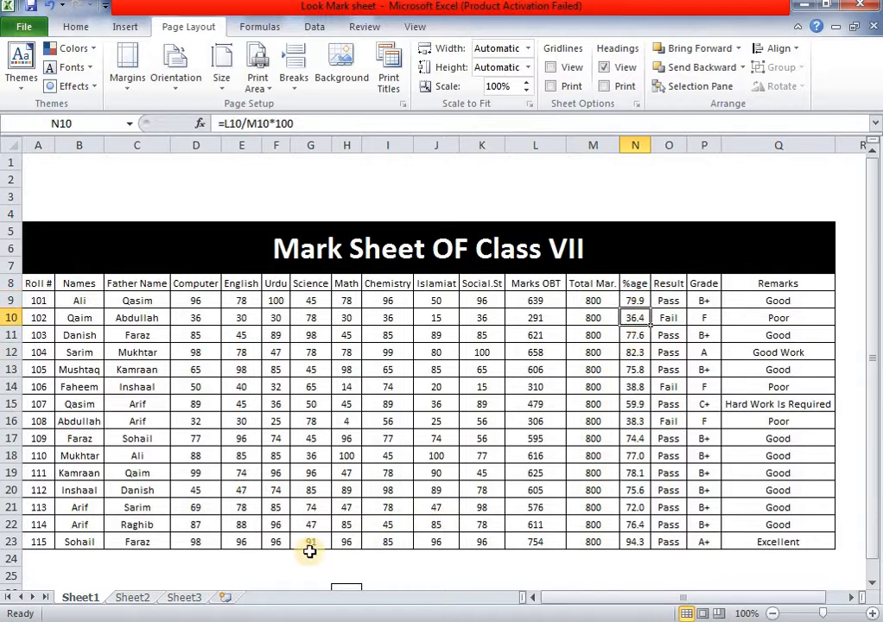
click(134, 600)
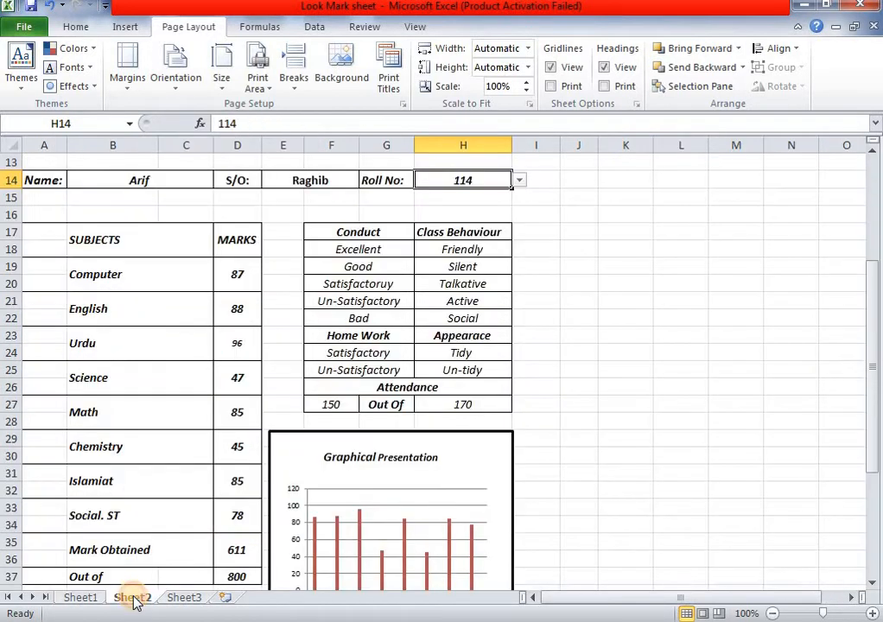
scroll(226, 367, up, 3)
scroll(226, 372, up, 2)
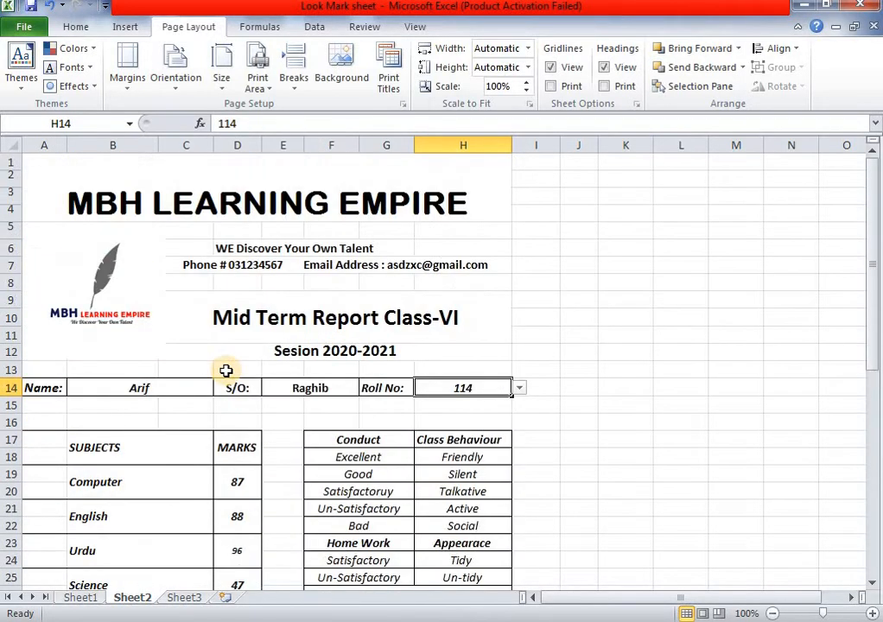
scroll(226, 371, down, 8)
scroll(225, 372, down, 1)
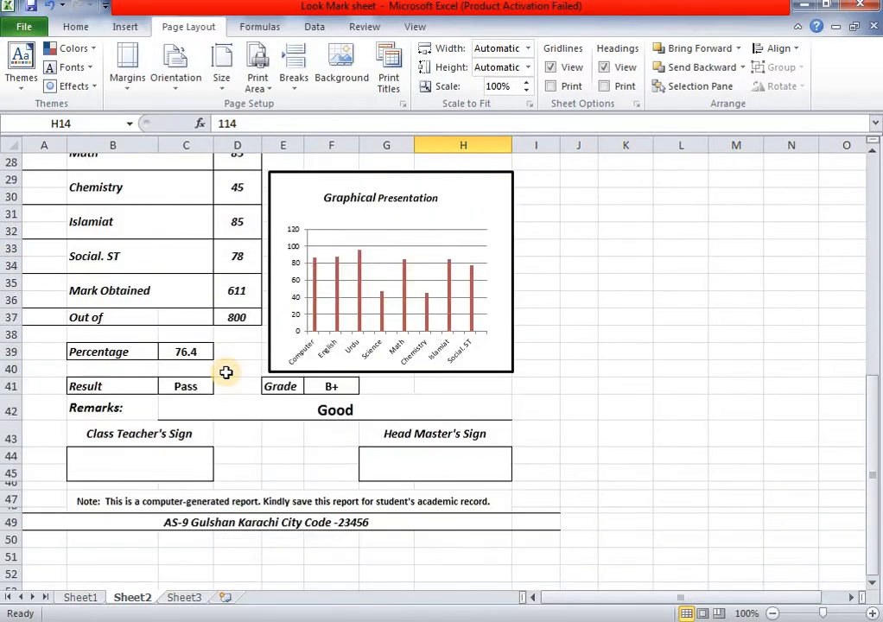
scroll(226, 371, up, 8)
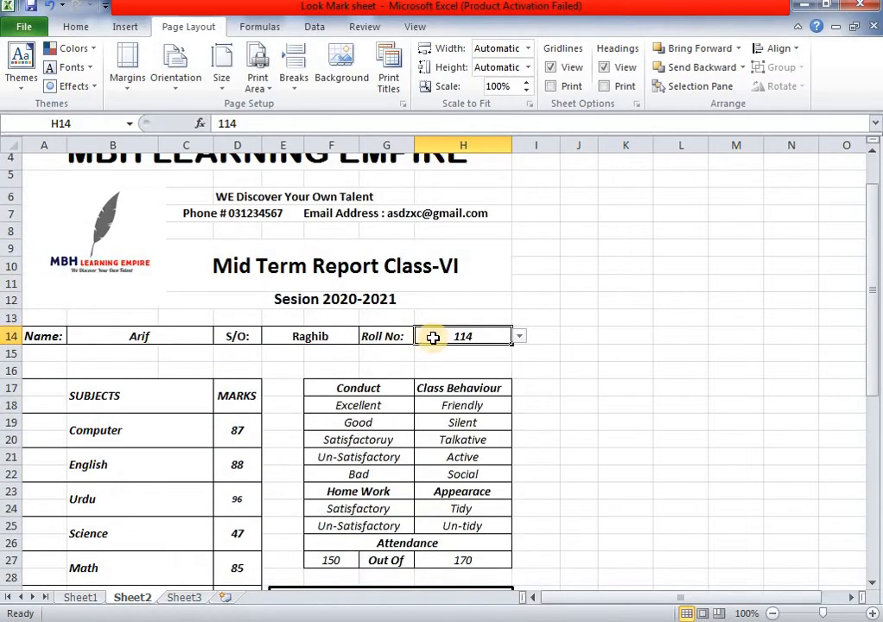
Step: Set the report card's Roll No to 111 and review that student's marks, chart, result and remarks
click(519, 338)
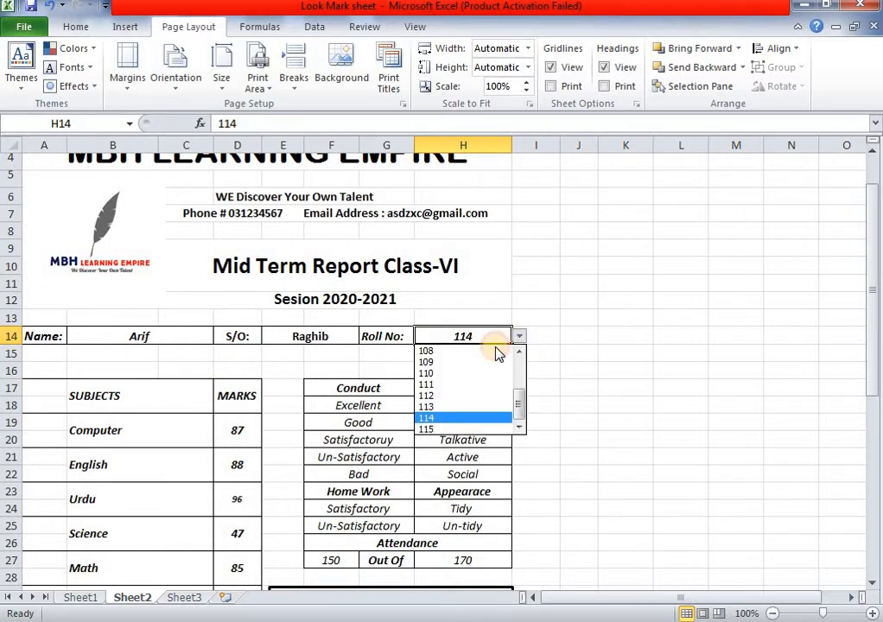
click(473, 375)
scroll(427, 385, down, 5)
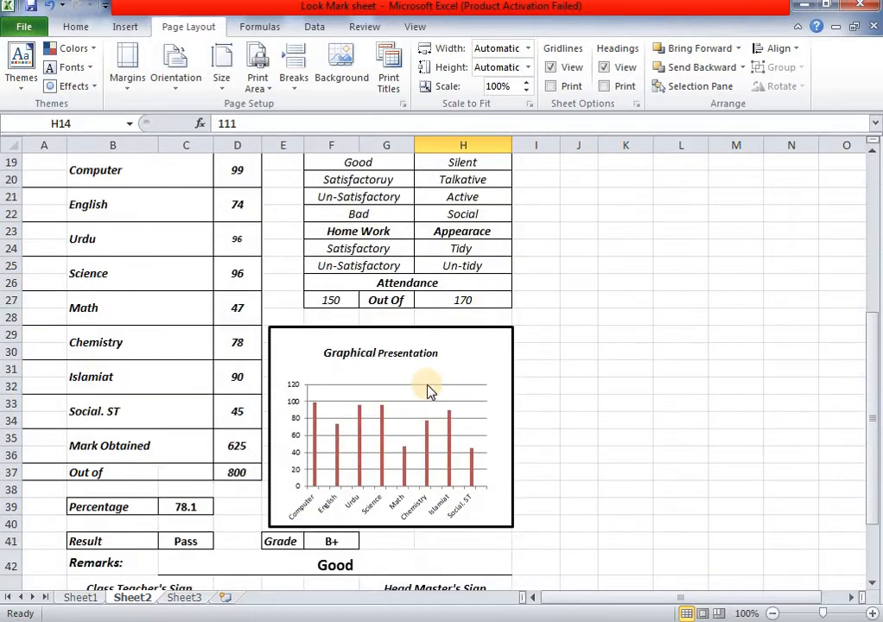
scroll(430, 391, down, 3)
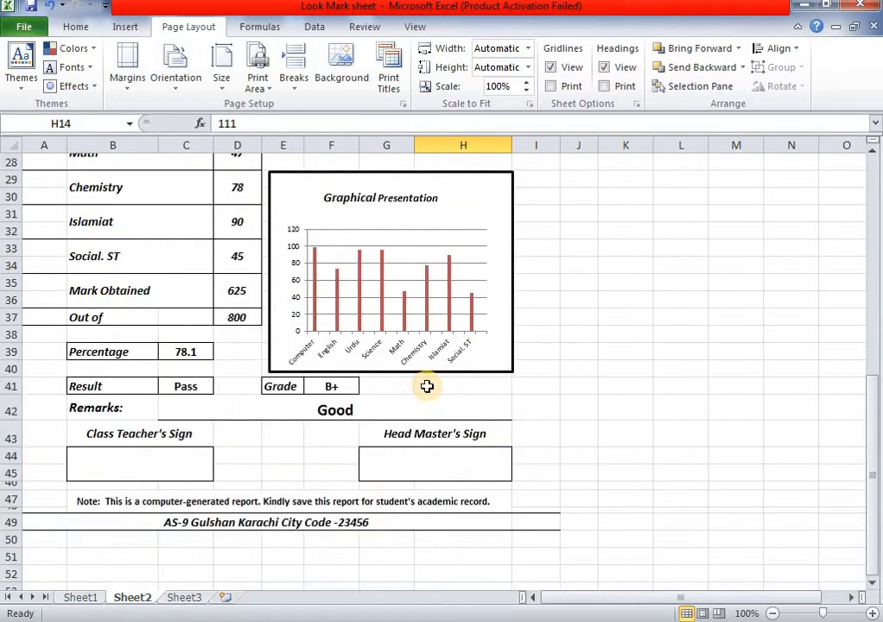
Step: Return to Sheet1 and review the roll number, student name and subject mark columns of the class mark sheet
click(78, 596)
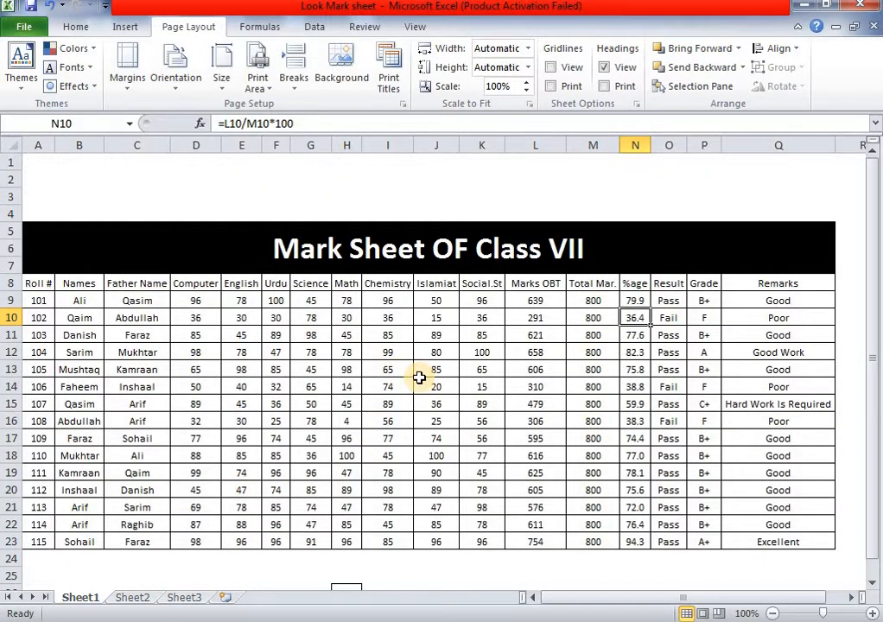
click(38, 282)
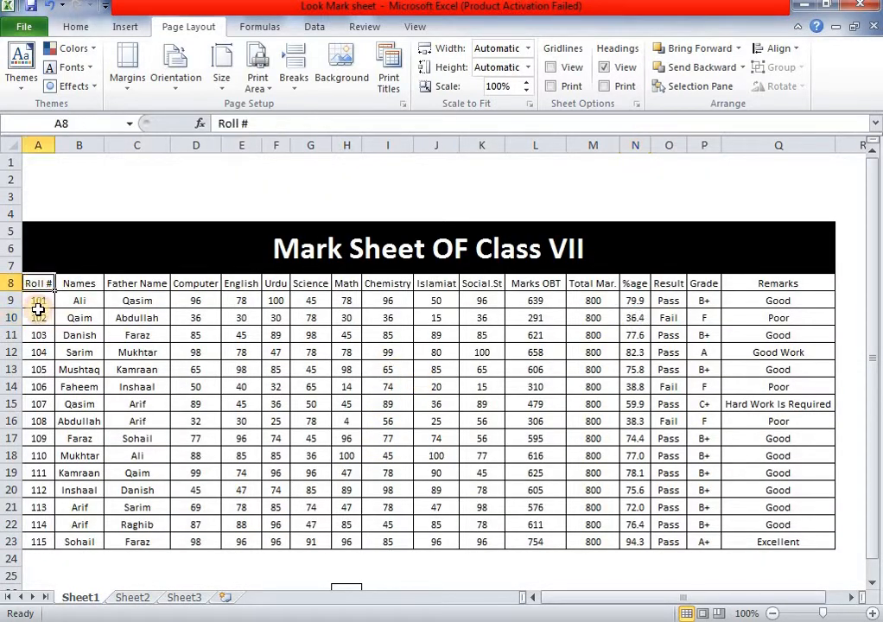
drag(40, 304, 36, 523)
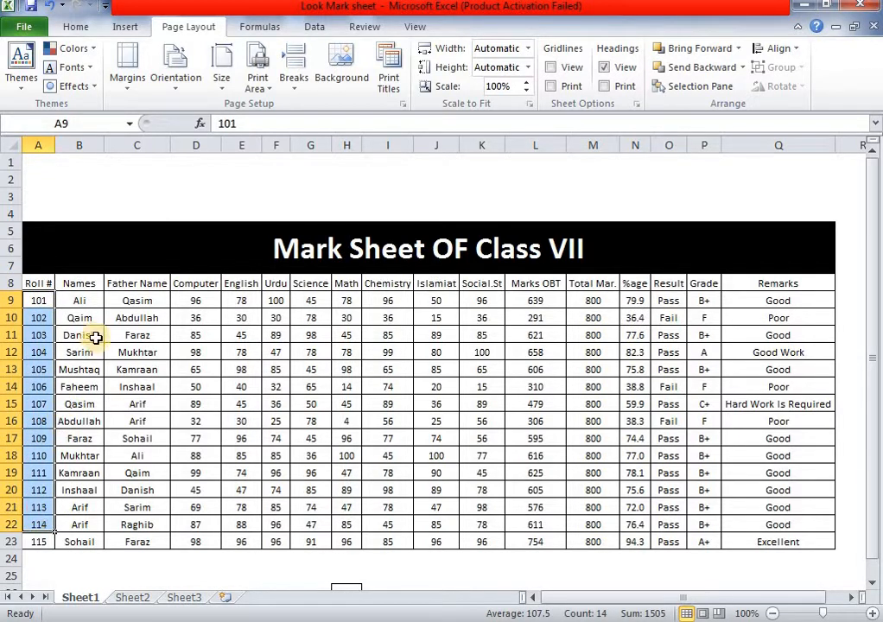
drag(91, 299, 95, 524)
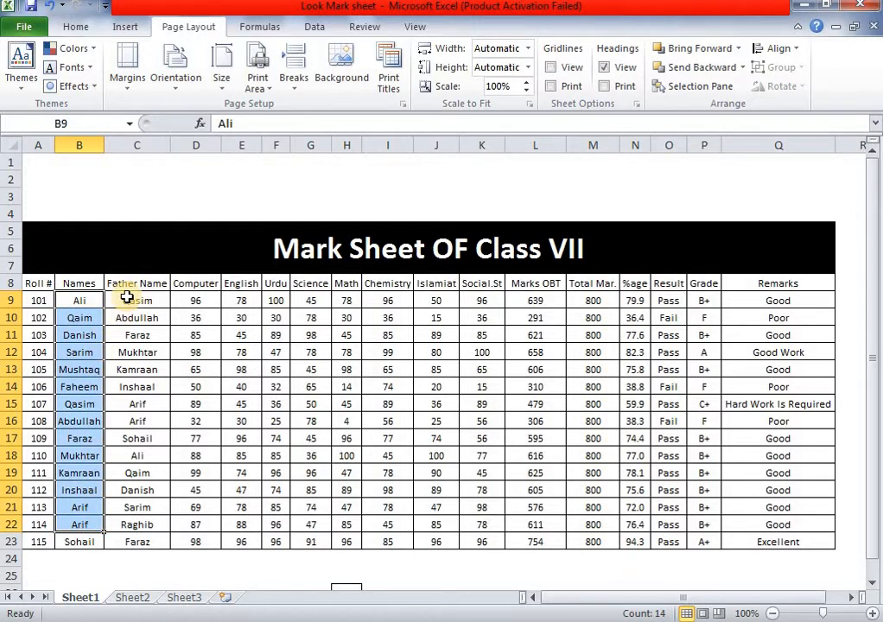
drag(184, 300, 472, 533)
click(368, 561)
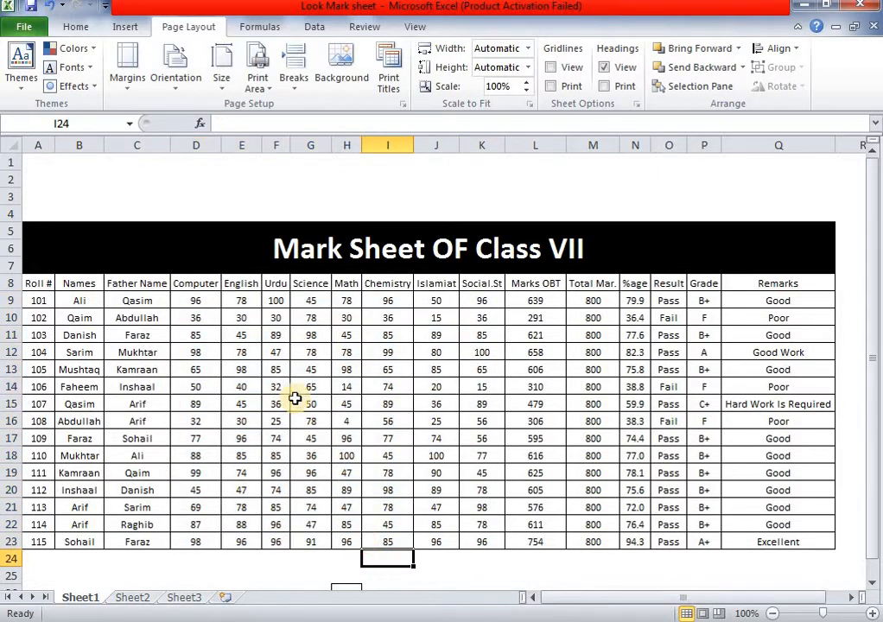
Step: Set the Computer marks in D9, D10 and D11 to 55, 23 and 100
click(212, 302)
click(214, 337)
click(212, 367)
click(204, 303)
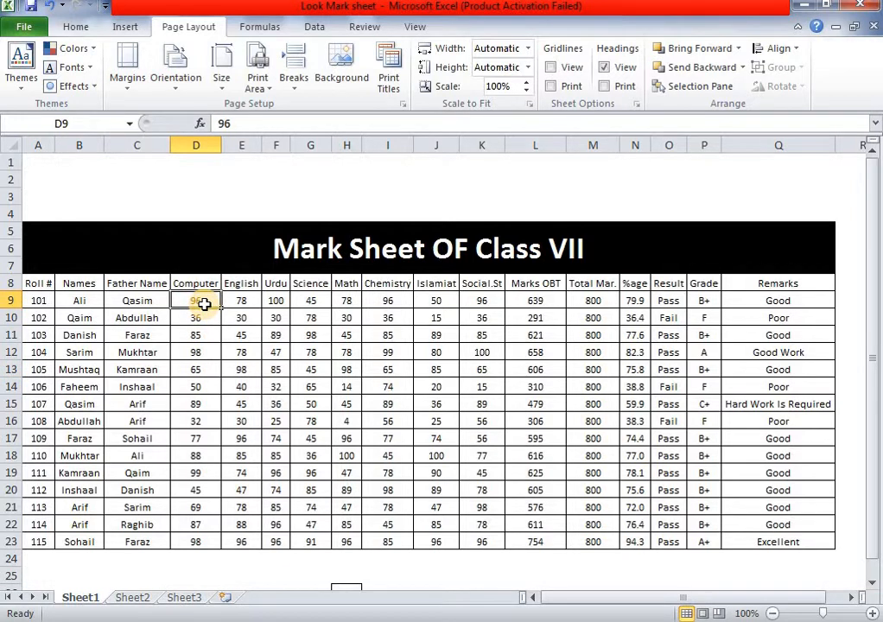
text(55)
key(Return)
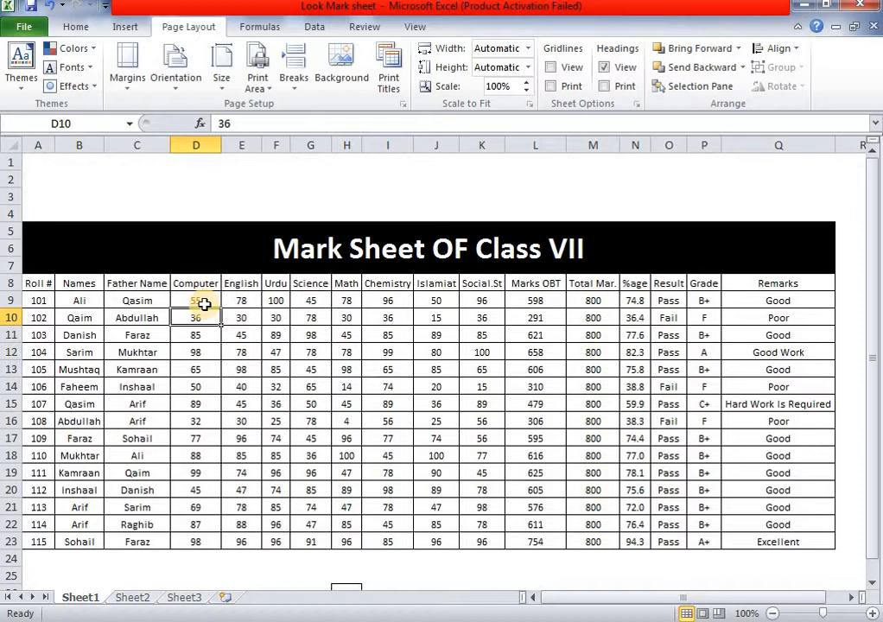
text(23)
key(Return)
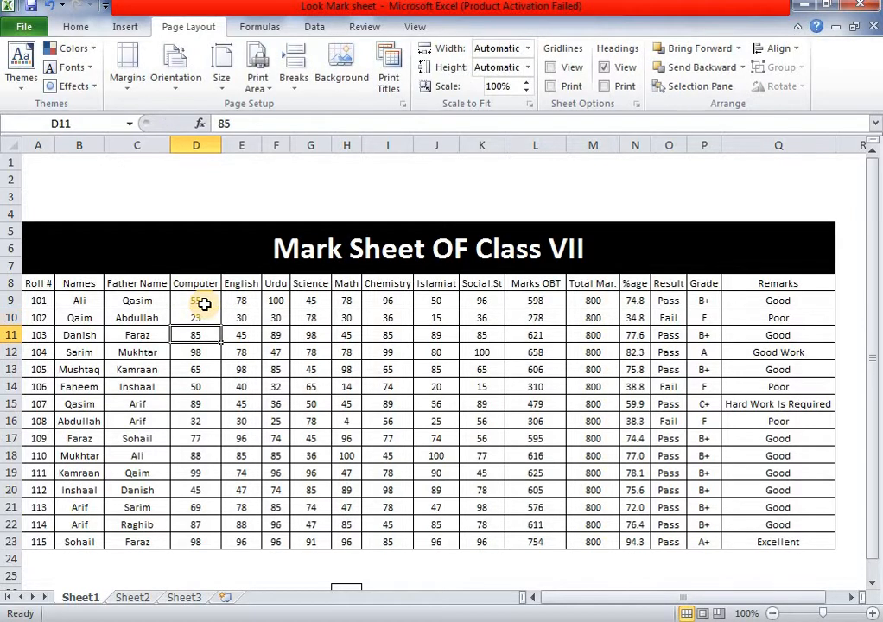
text(100)
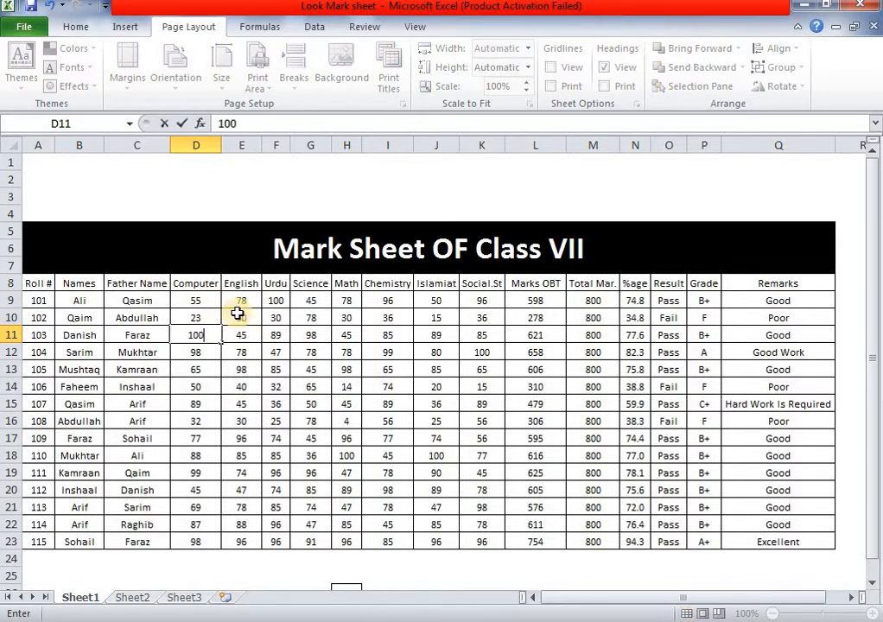
click(245, 329)
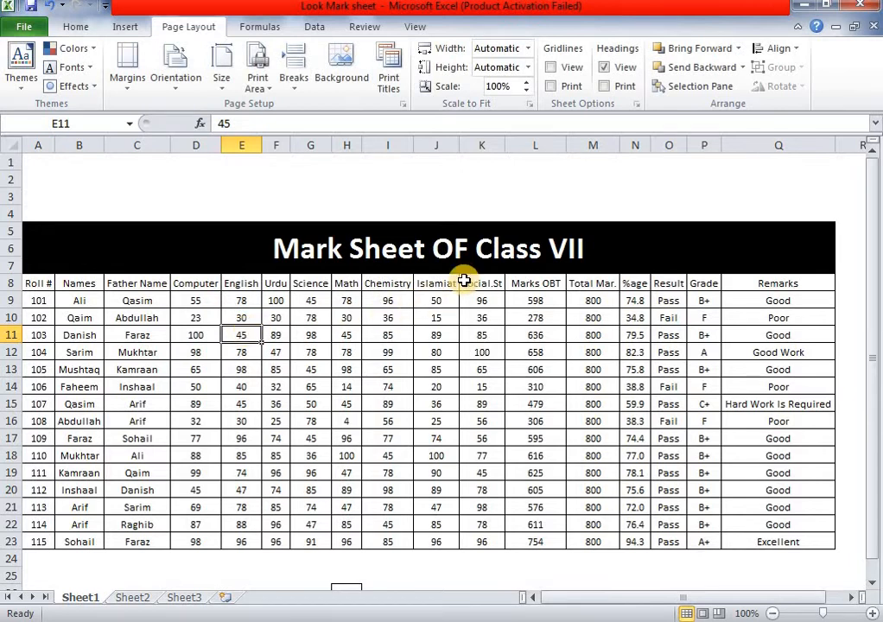
Step: Inspect the Marks OBT column and the SUM formula behind its first cell, L9
click(547, 299)
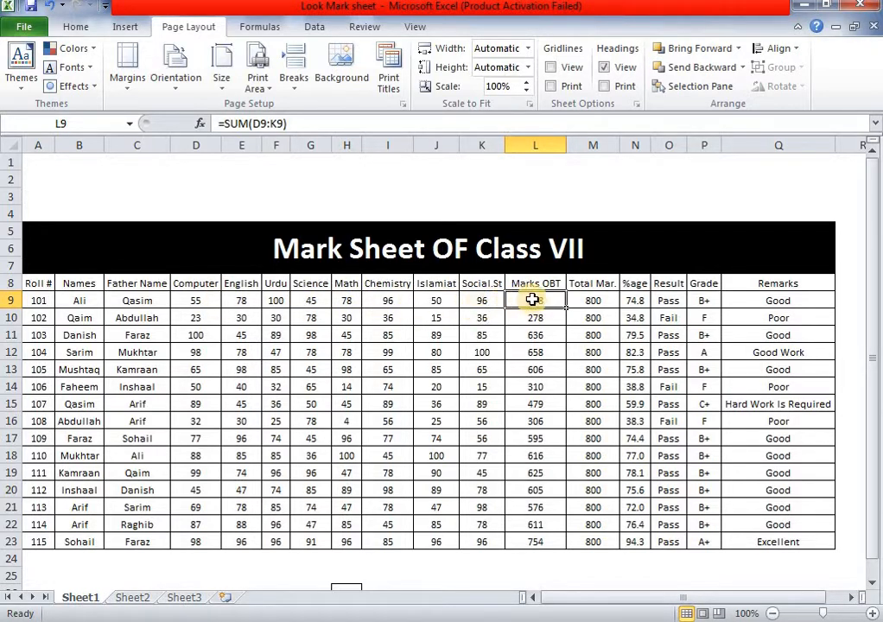
drag(533, 299, 542, 539)
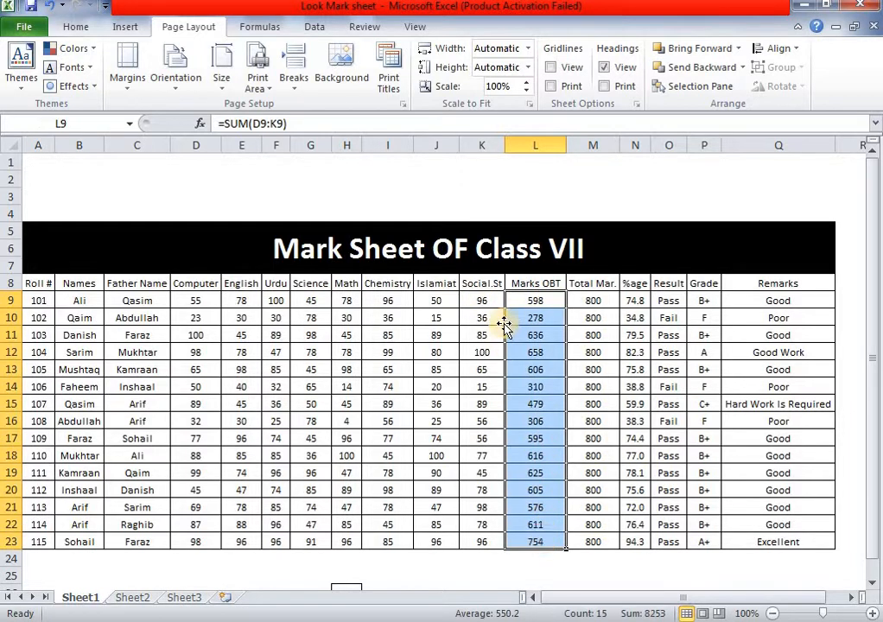
click(530, 299)
click(311, 120)
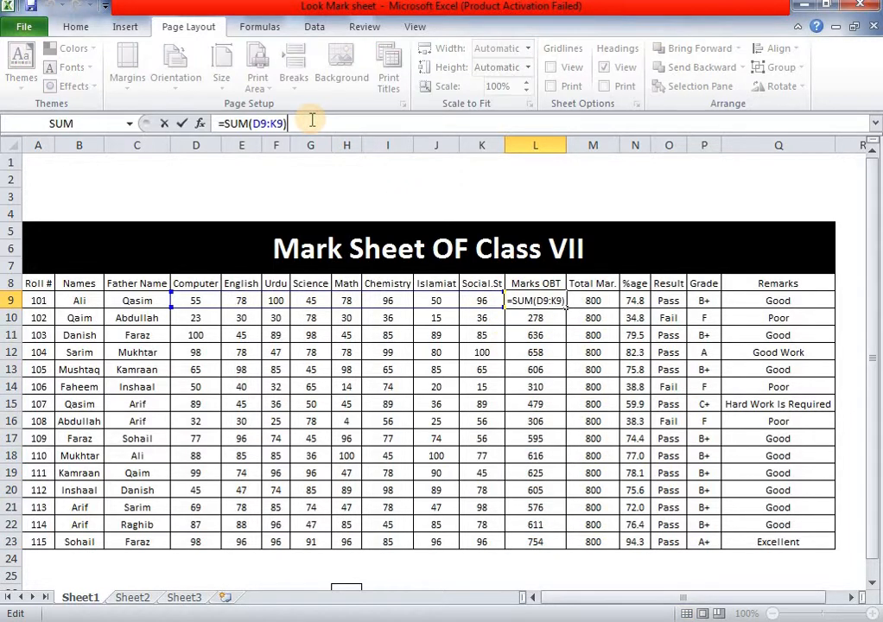
click(530, 300)
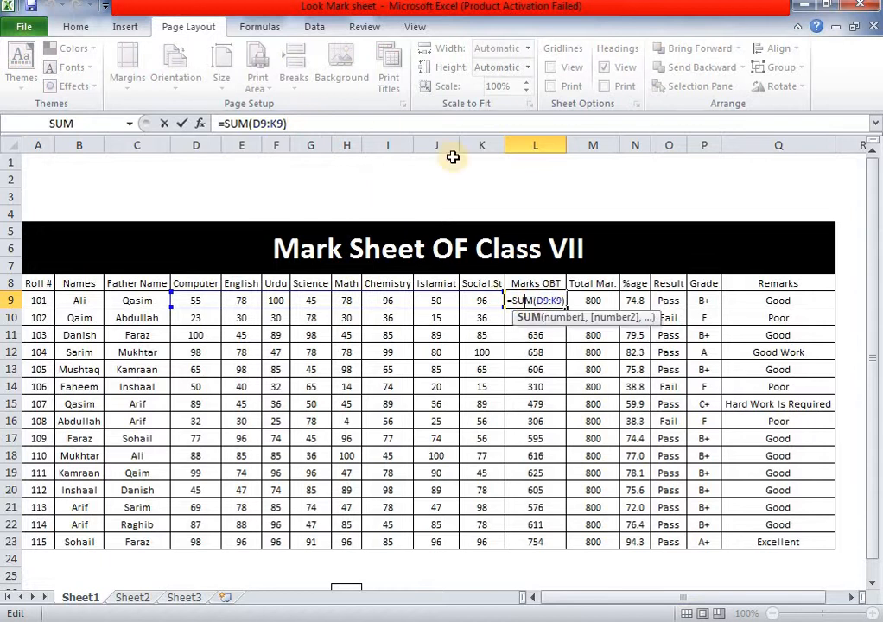
Step: Clear the existing formulas from the whole Marks OBT column, L9 to L23
click(338, 125)
key(BackSpace)
key(BackSpace)
key(BackSpace)
key(BackSpace)
key(BackSpace)
key(BackSpace)
key(BackSpace)
key(BackSpace)
key(BackSpace)
key(BackSpace)
key(BackSpace)
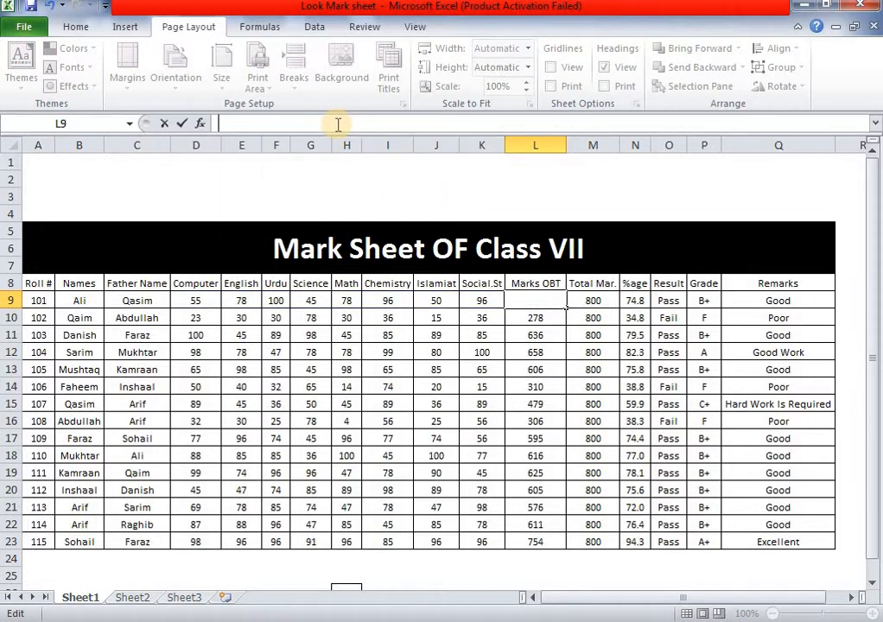
click(550, 316)
drag(550, 321, 550, 534)
key(Delete)
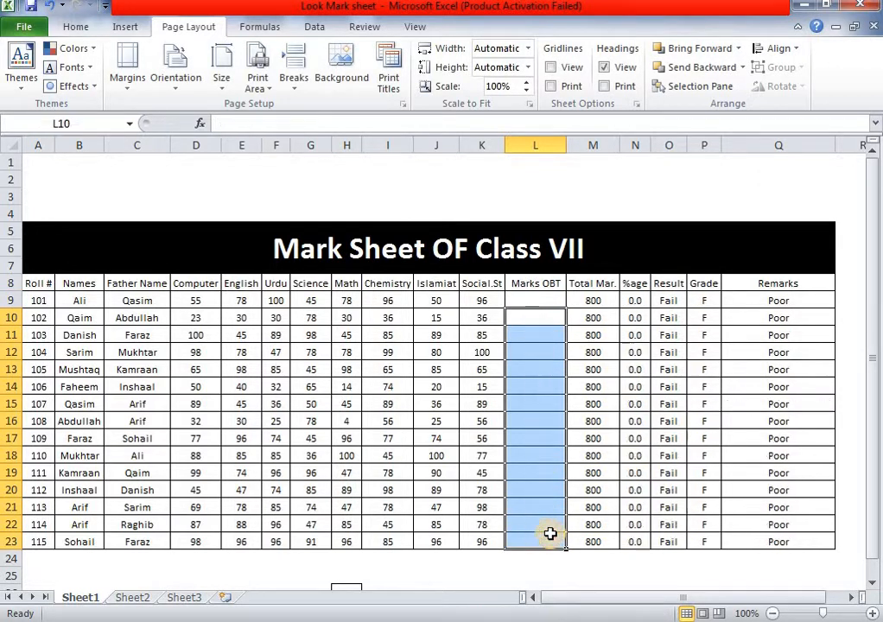
Step: Enter the formula =SUM(D9:K9) in the Marks OBT cell L9 to total the first student's subject marks
click(550, 299)
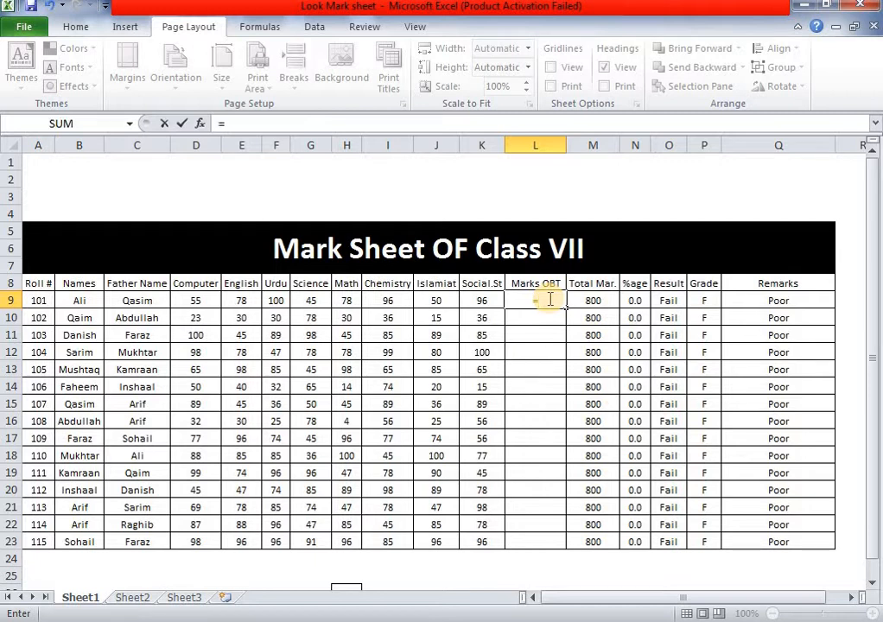
text(=sum)
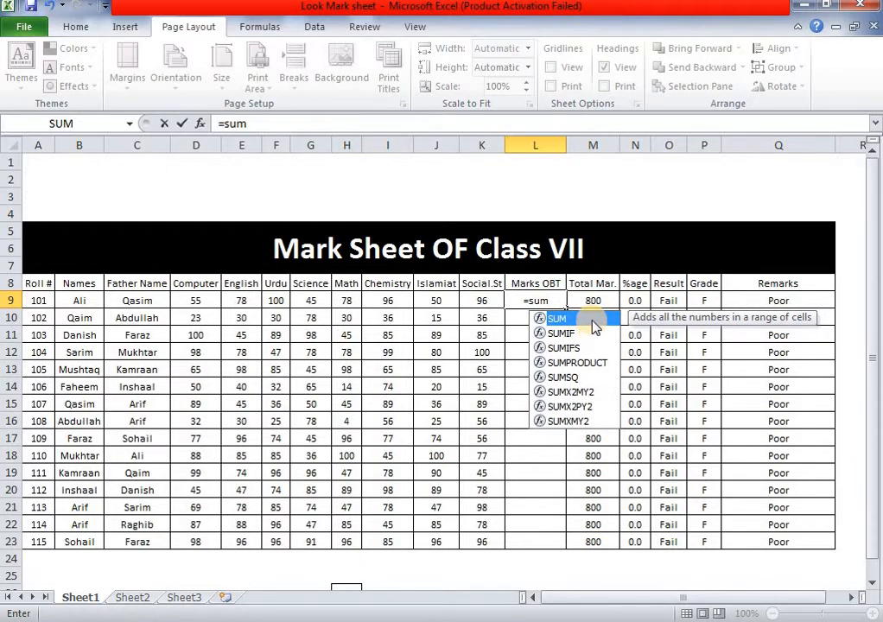
double_click(591, 320)
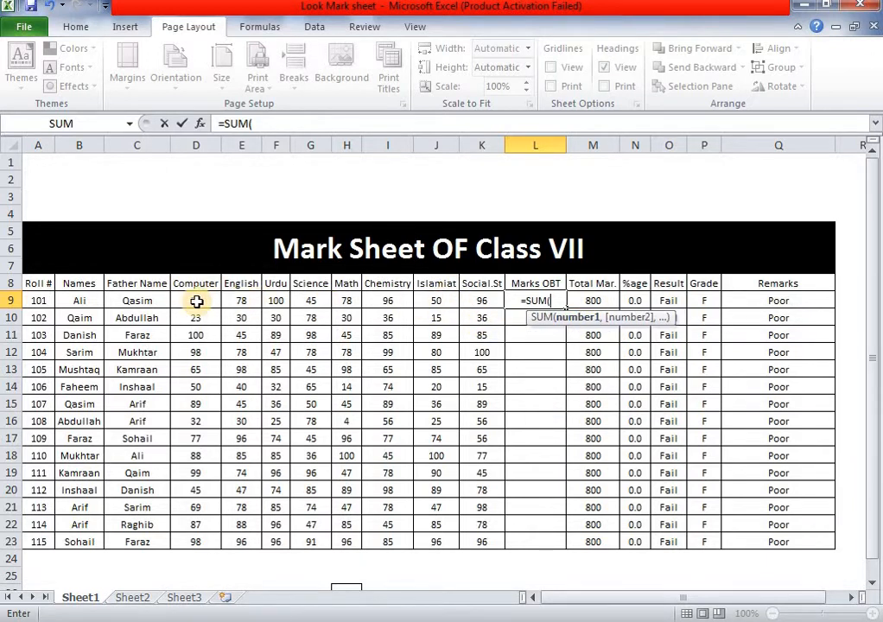
drag(189, 301, 465, 304)
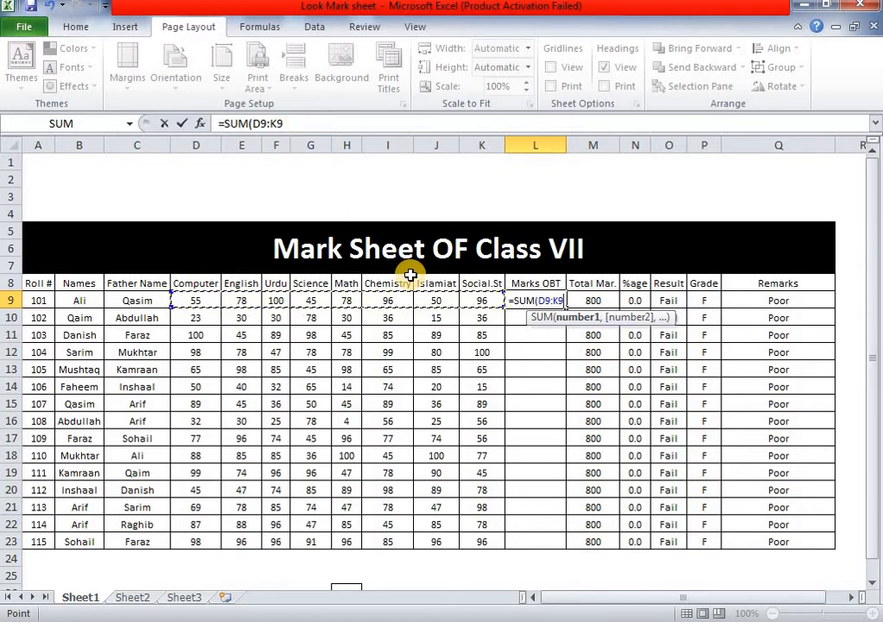
text())
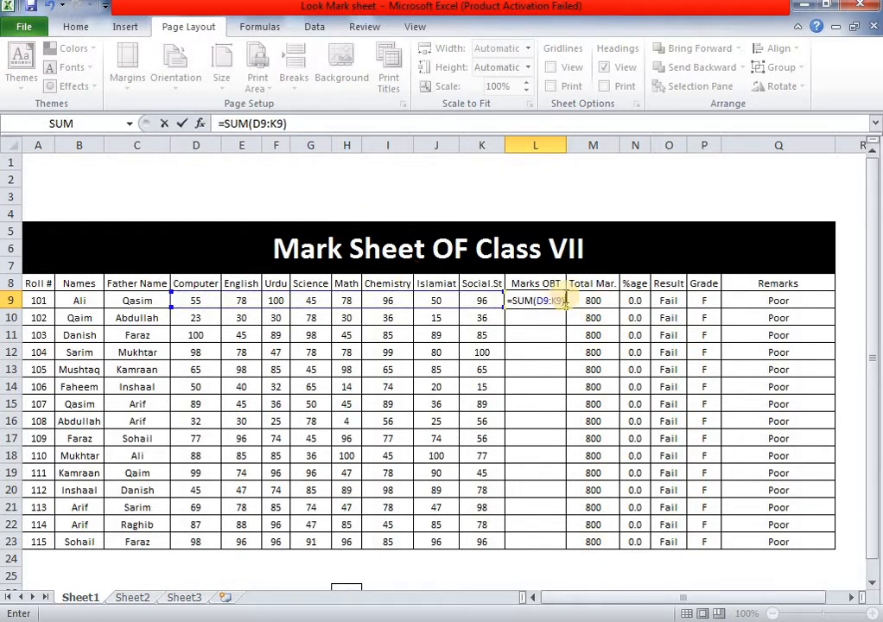
key(Return)
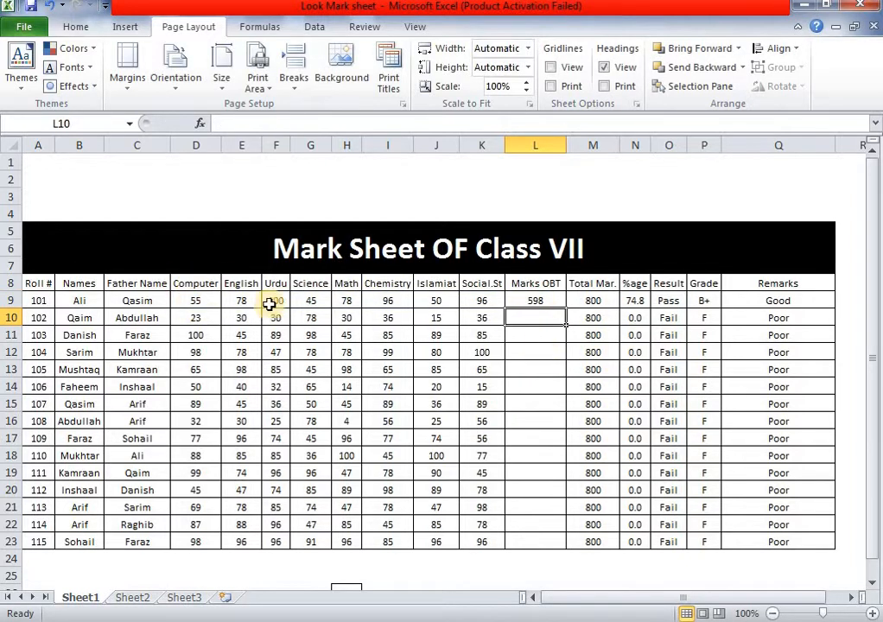
Step: Fill the SUM formula from L9 down the Marks OBT column to L23
click(537, 298)
click(528, 321)
click(539, 353)
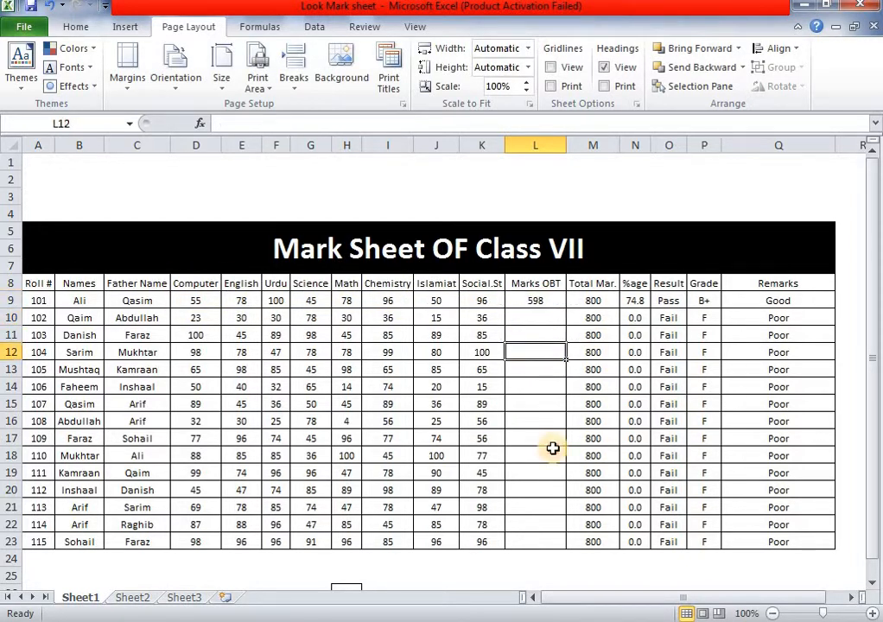
click(550, 451)
click(553, 304)
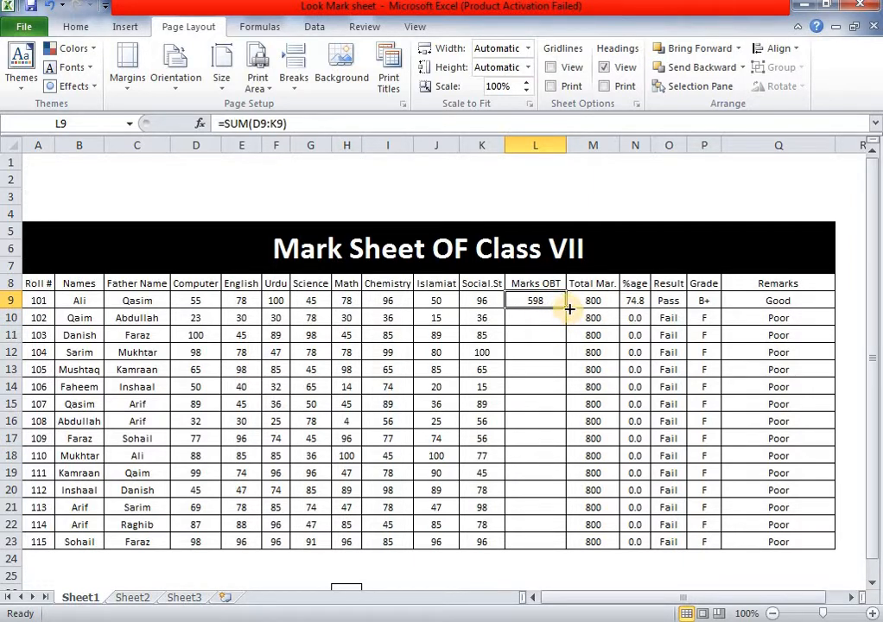
drag(569, 308, 558, 543)
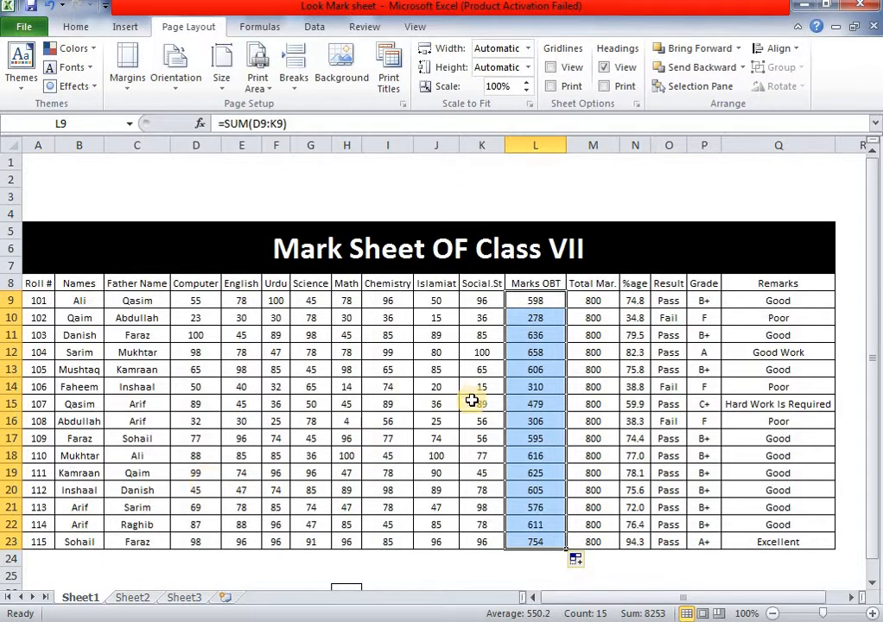
Step: Clear the existing values from the whole Total Marks column, M9 to M23
click(585, 308)
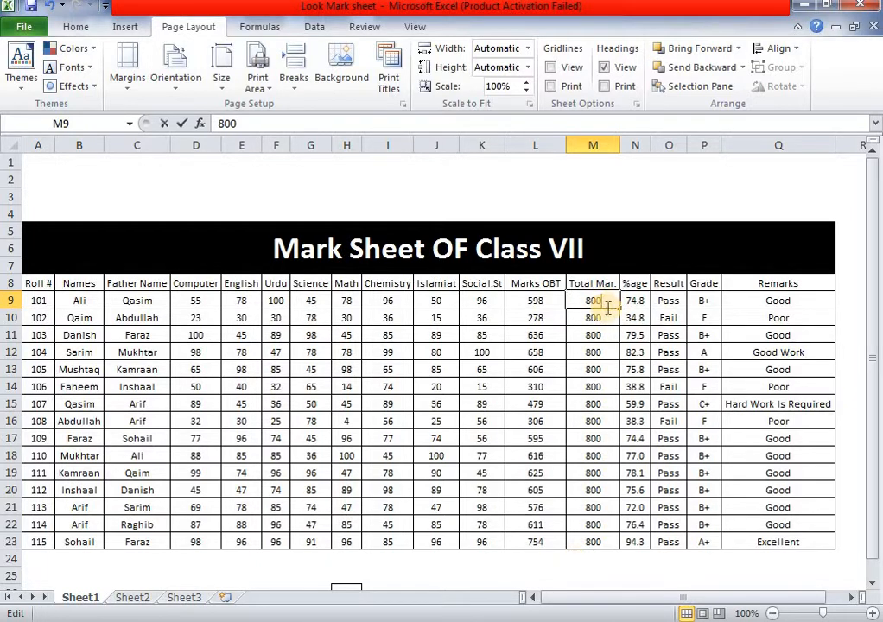
drag(608, 303, 604, 536)
key(Delete)
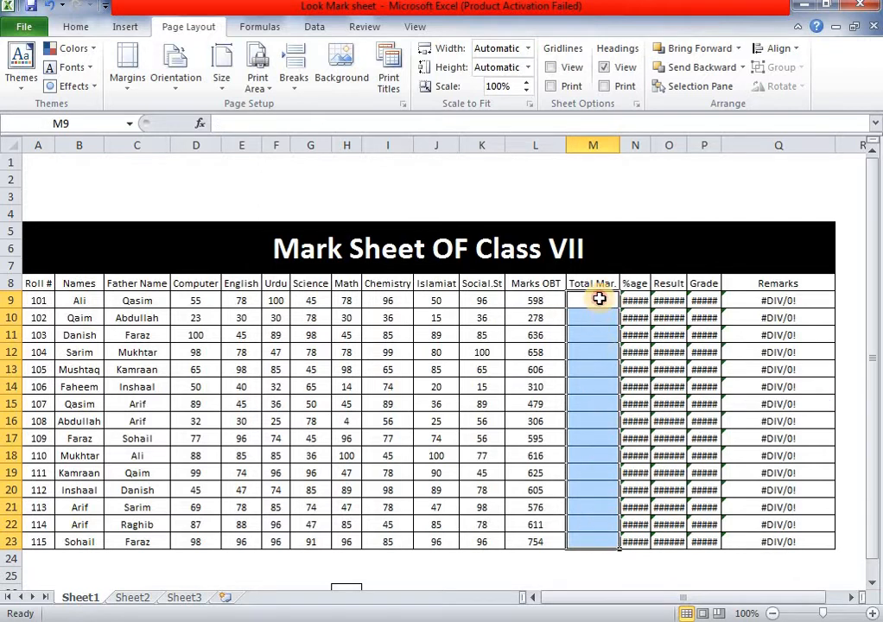
Step: Enter 800 as the total marks in M9 and fill it down the column to M23
click(598, 298)
text(800)
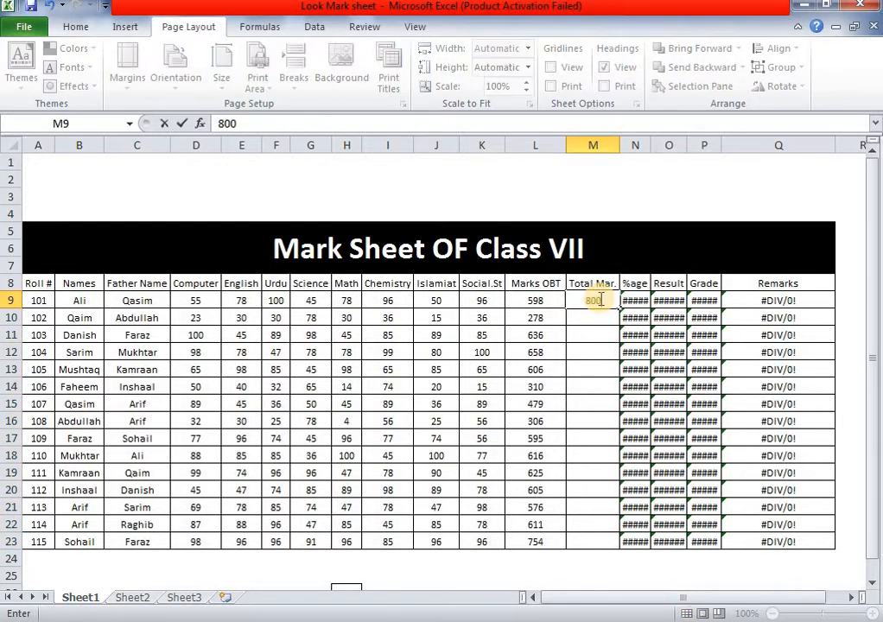
click(598, 302)
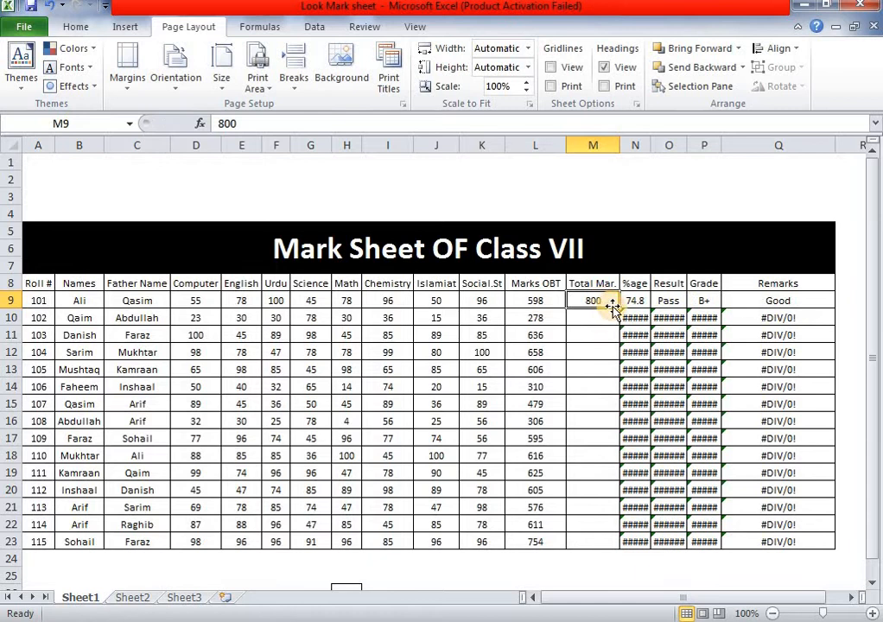
drag(619, 309, 594, 537)
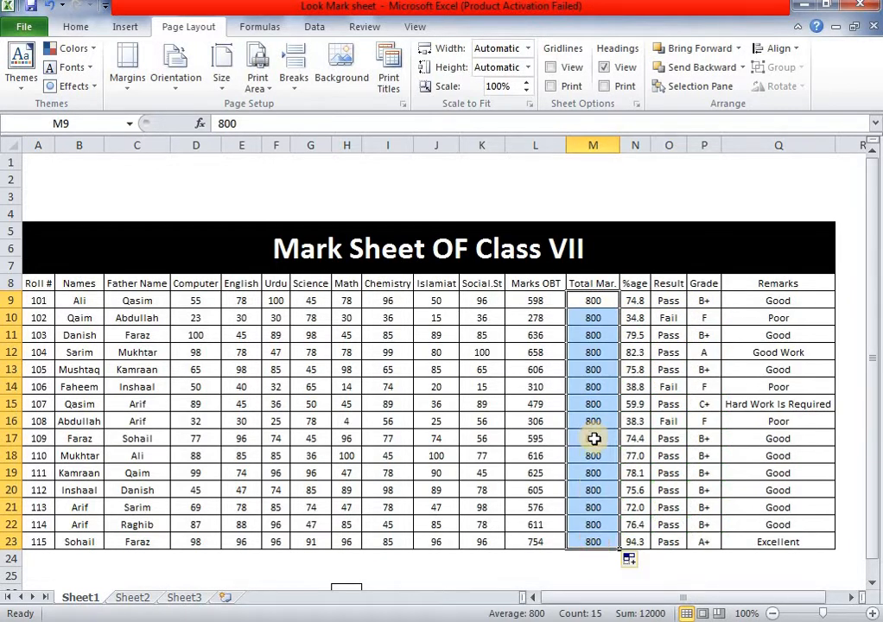
Step: Clear the existing percentage formulas from the whole %age column, N9 to N23
click(642, 301)
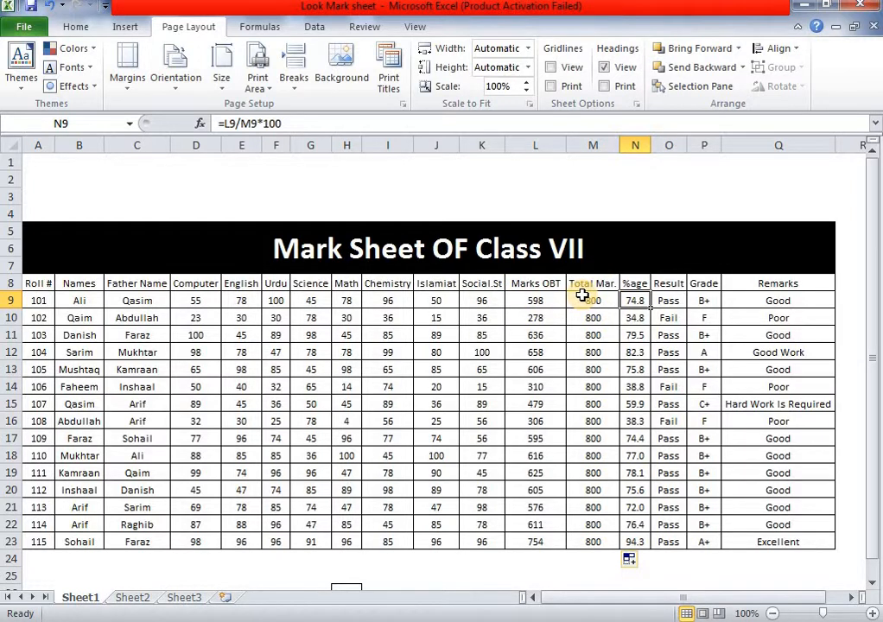
double_click(629, 301)
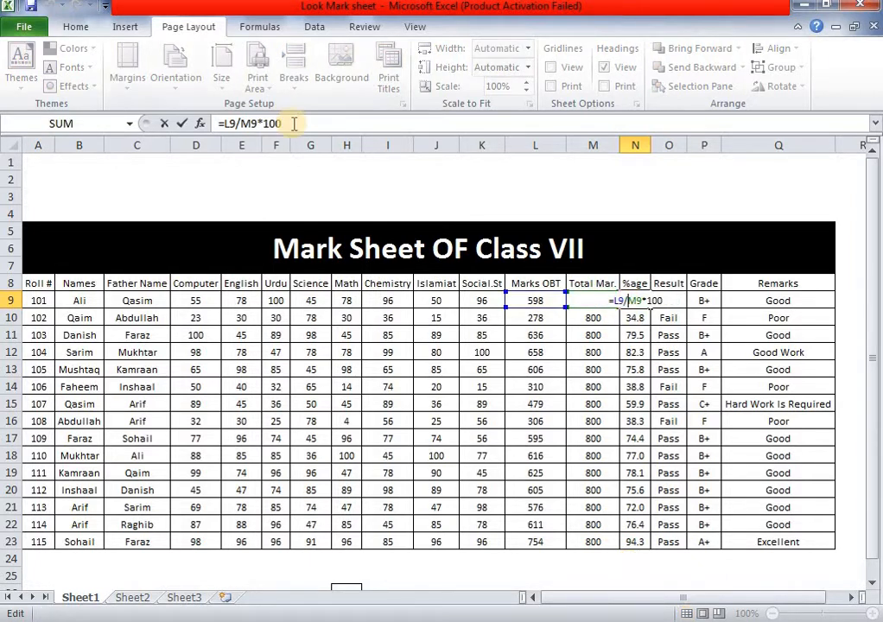
key(BackSpace)
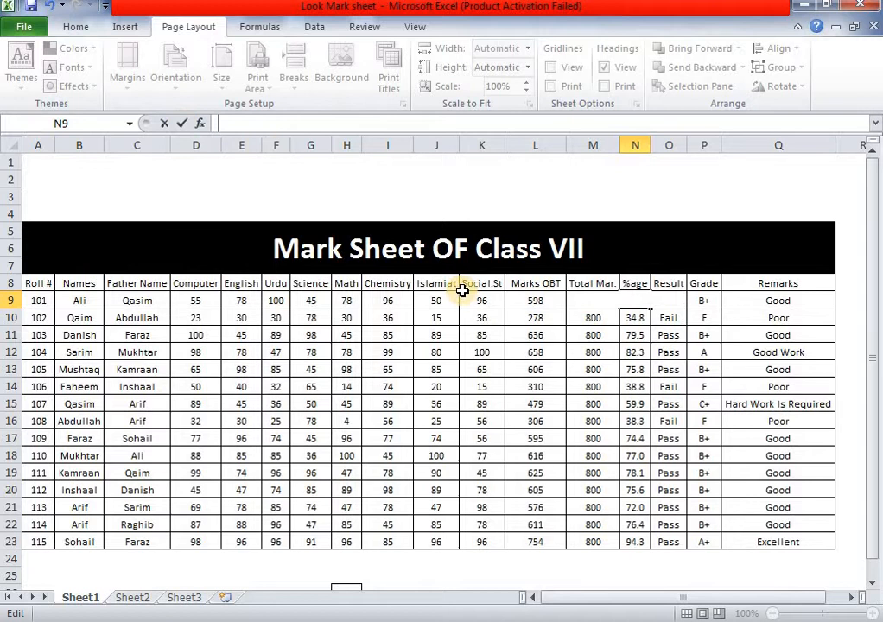
click(603, 317)
drag(623, 298, 632, 538)
key(Delete)
double_click(644, 298)
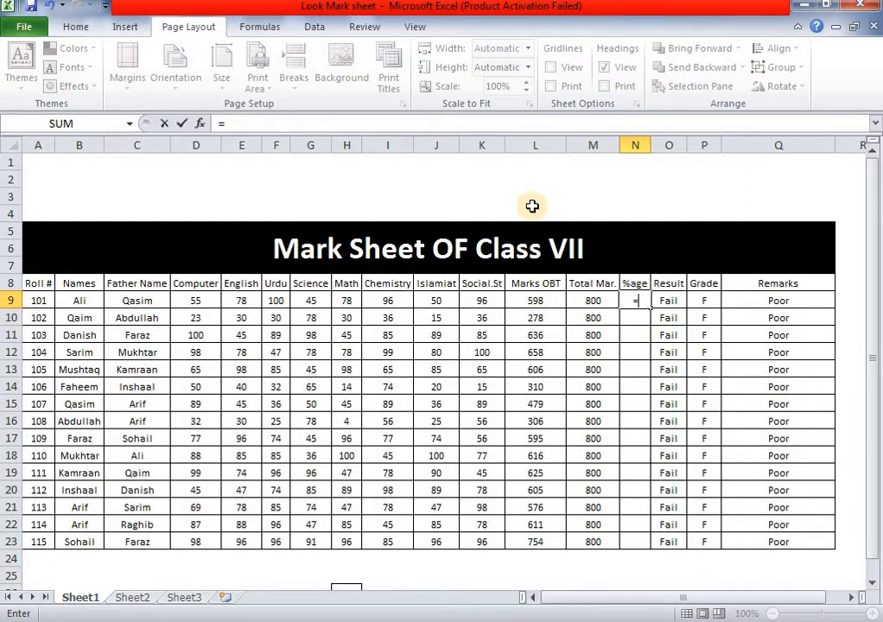
click(532, 142)
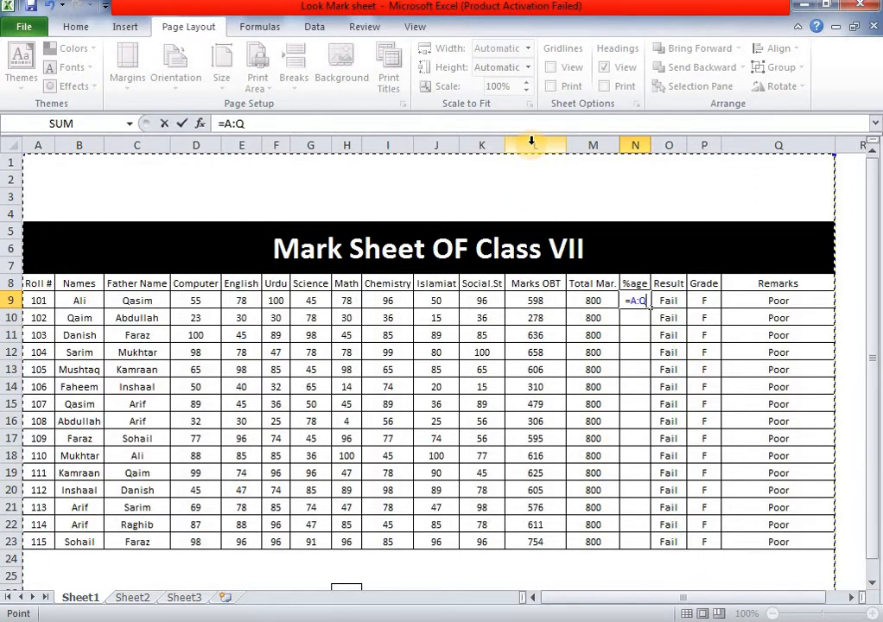
click(643, 300)
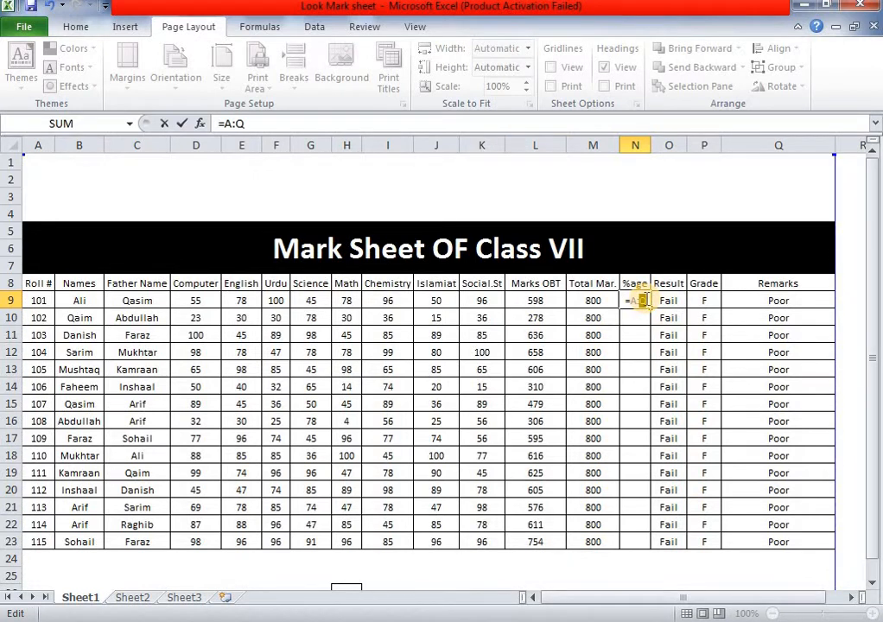
key(BackSpace)
key(BackSpace)
key(BackSpace)
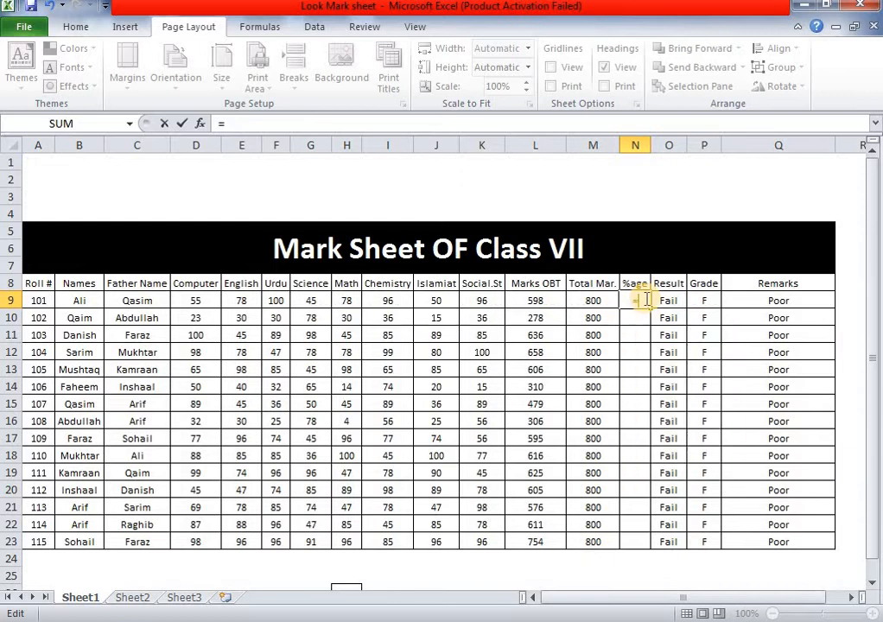
Step: Enter the formula =L9/M9*100 in the %age cell N9 and fill it down the column to N23
click(537, 298)
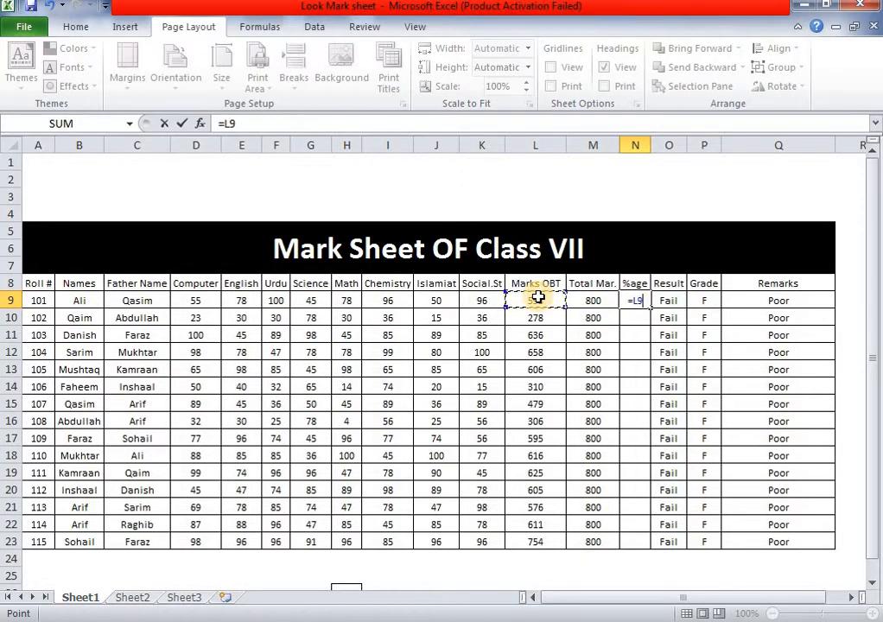
text(/)
click(589, 299)
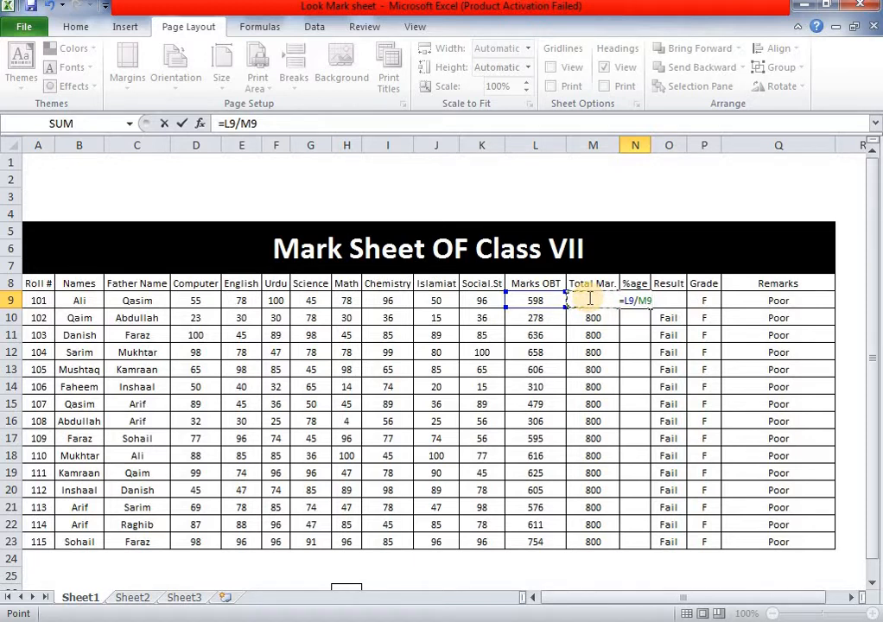
text(*100)
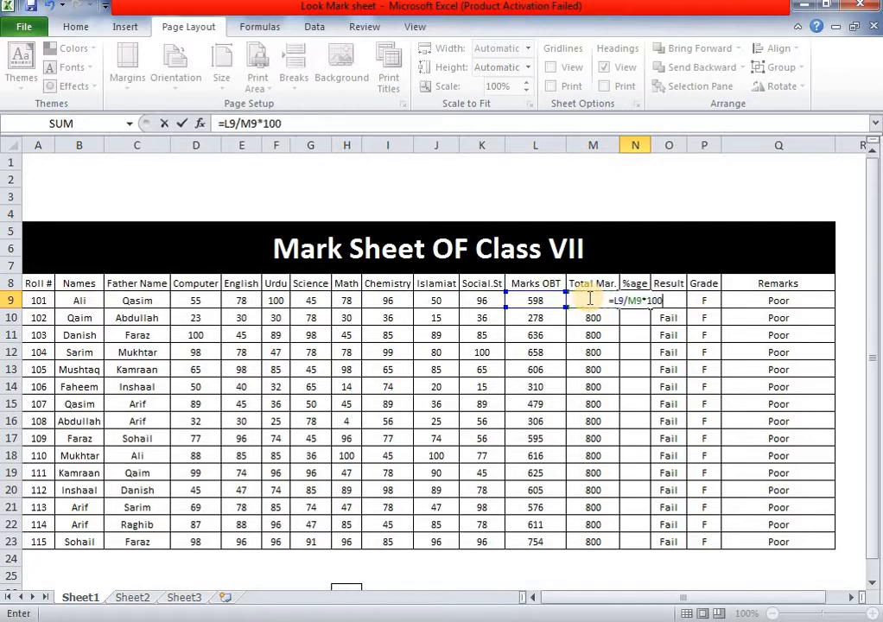
key(Return)
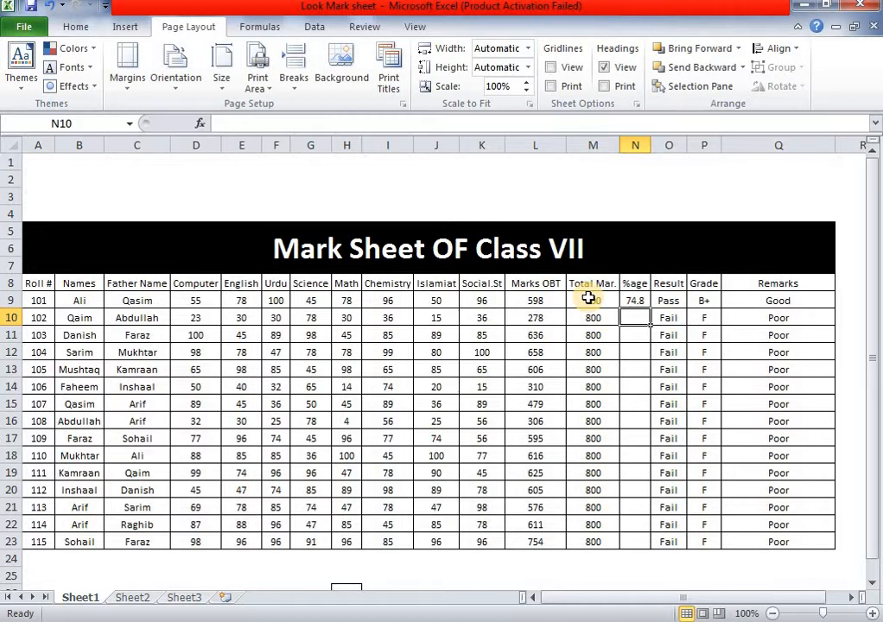
click(645, 302)
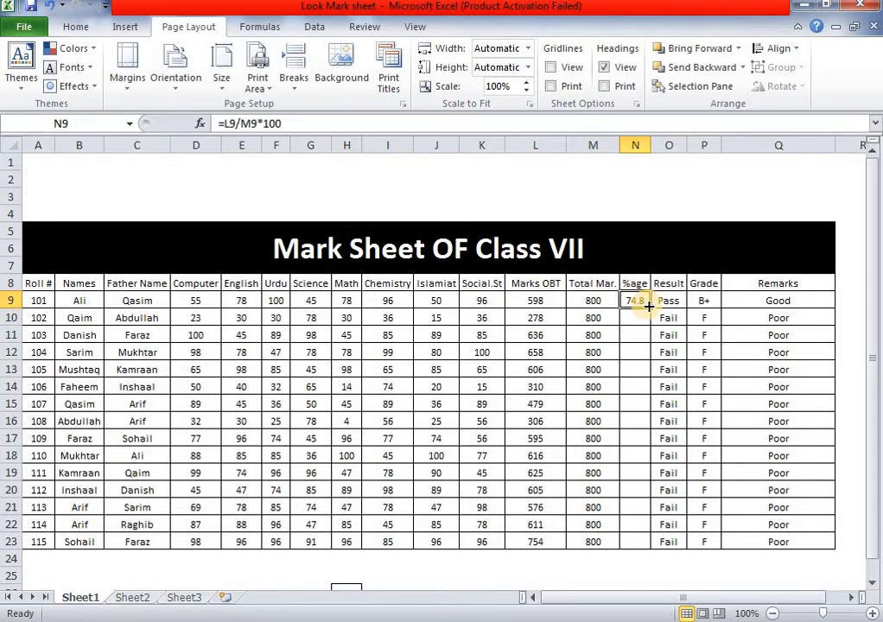
drag(649, 307, 637, 542)
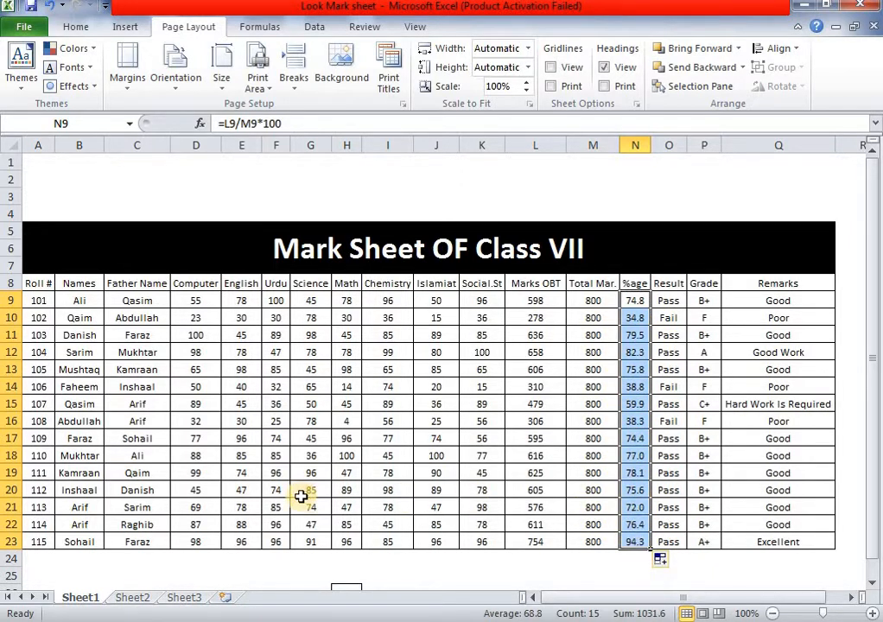
Step: Test the formulas by changing the Computer and Urdu marks of roll number 112 (D20 and F20) to 20 each
click(204, 490)
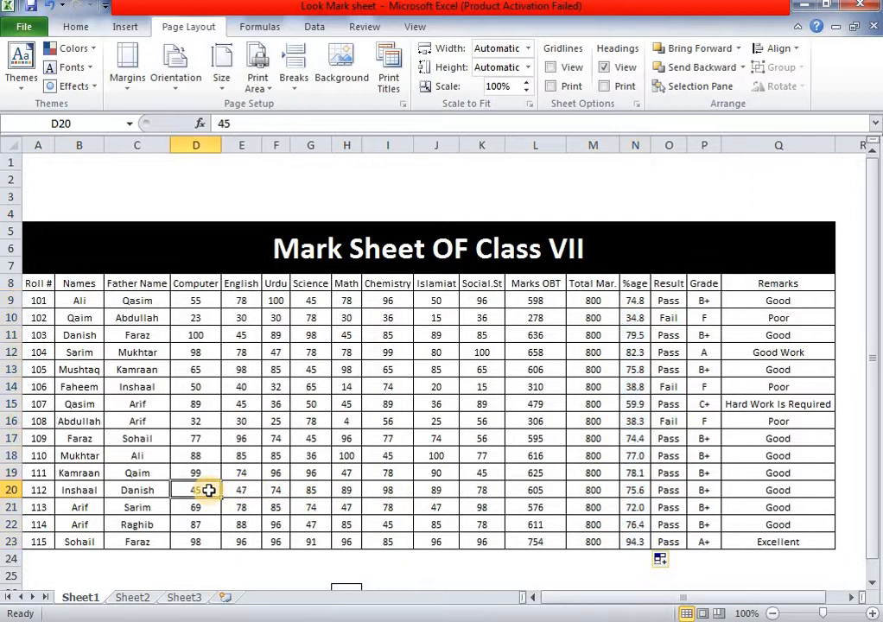
text(20)
click(303, 506)
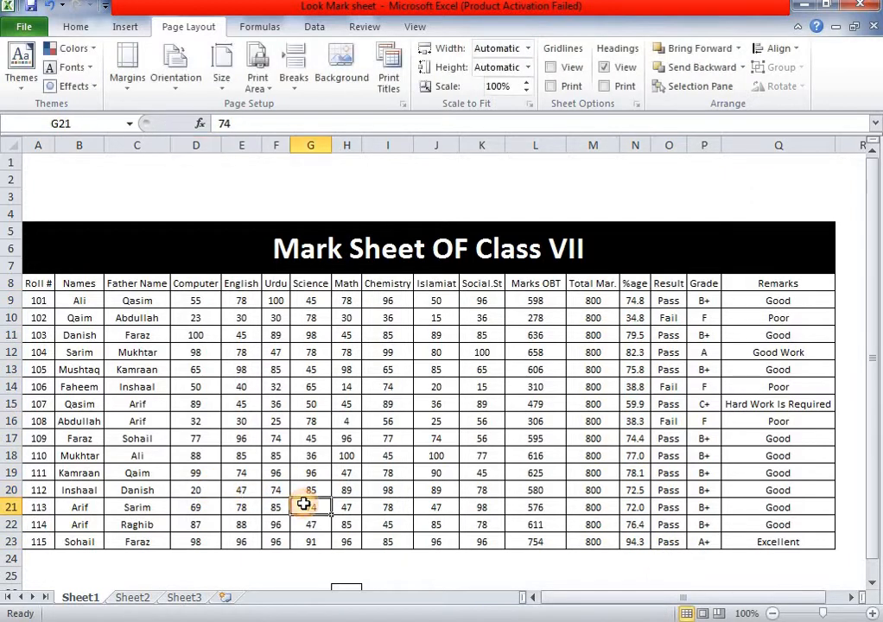
click(285, 490)
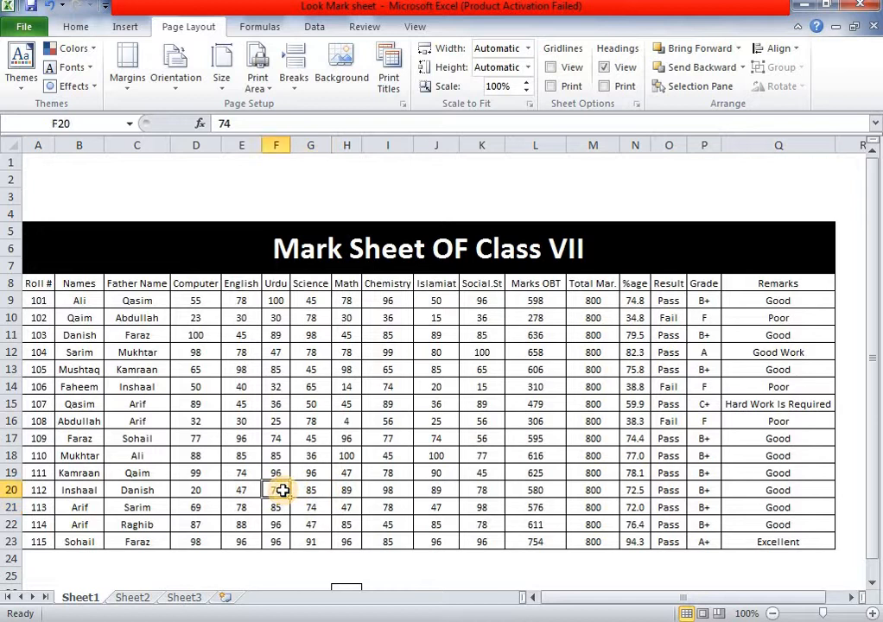
text(20)
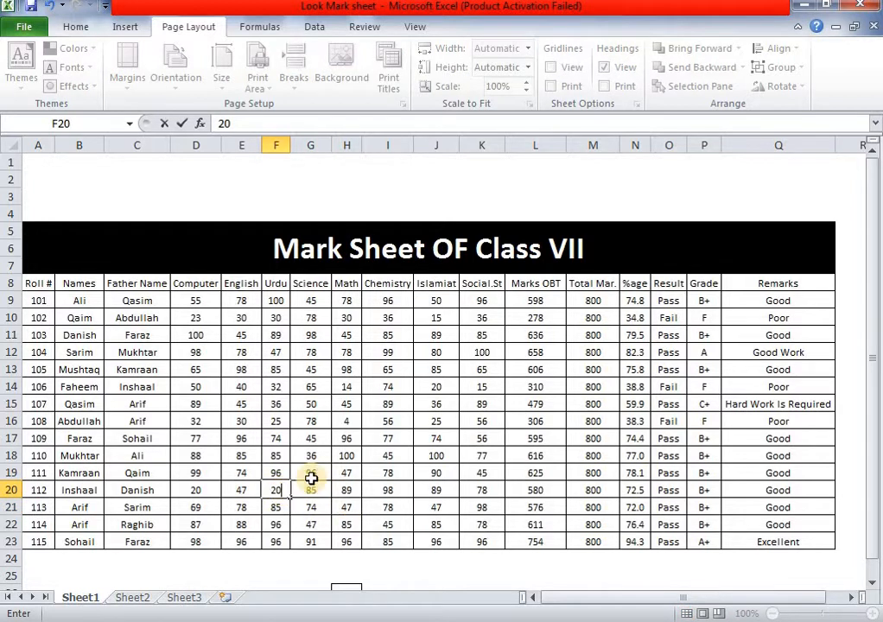
click(307, 475)
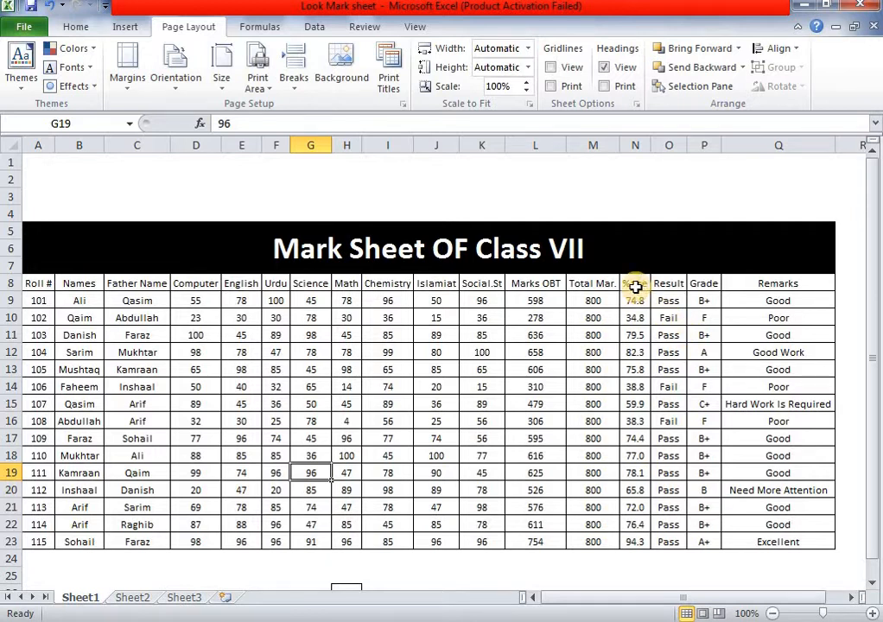
Step: Review the IF formula in the Result cell O9, and clear the whole Result column, O9 to O23
click(680, 300)
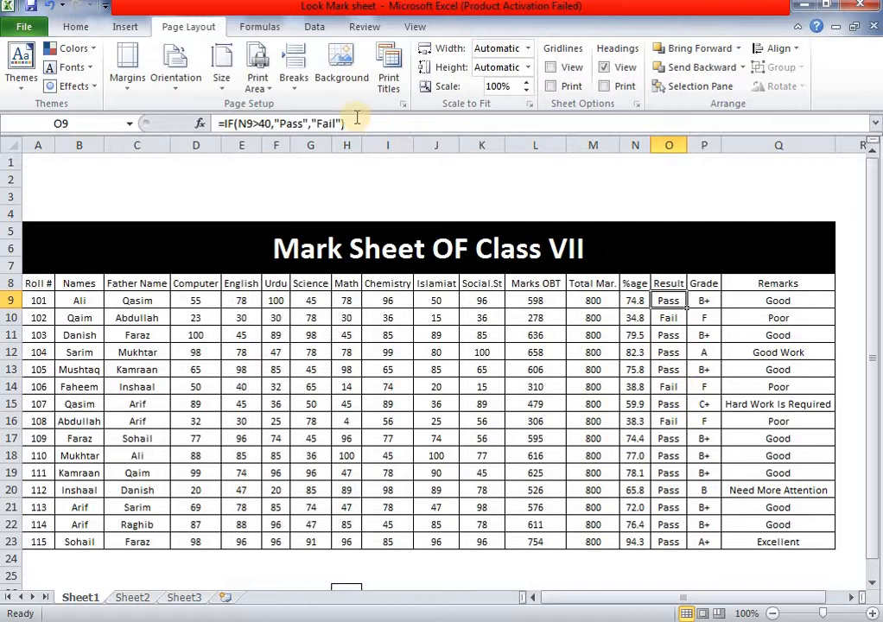
double_click(273, 123)
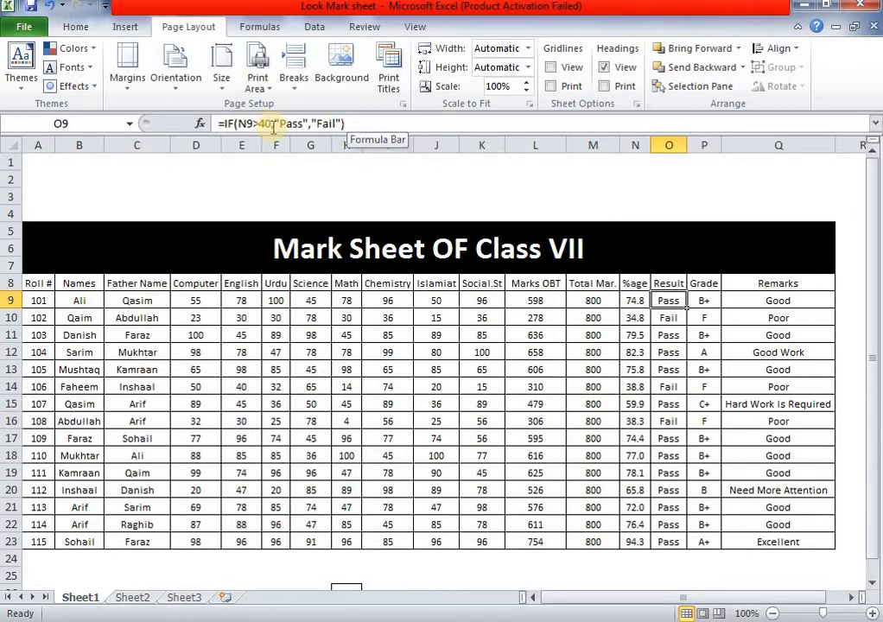
double_click(290, 123)
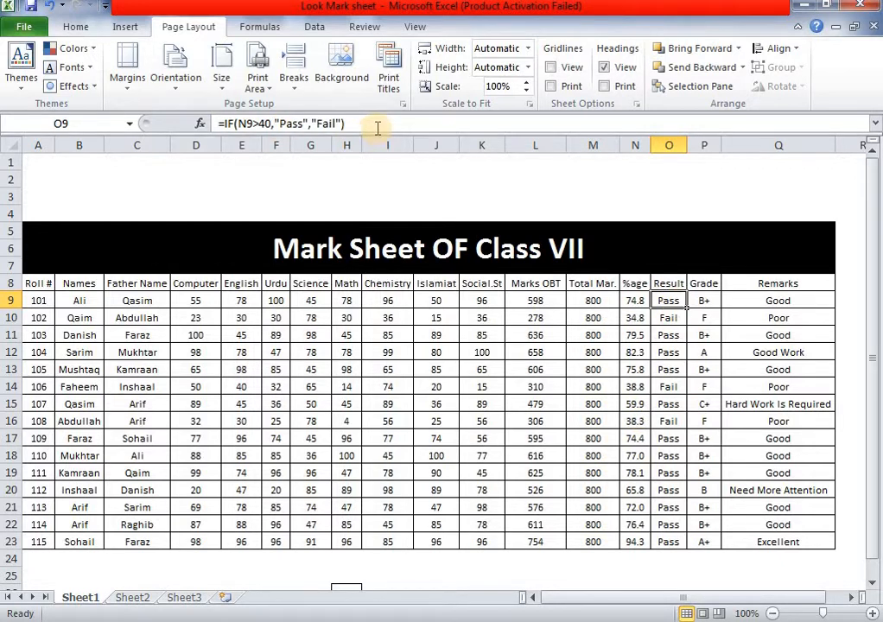
drag(361, 125, 212, 123)
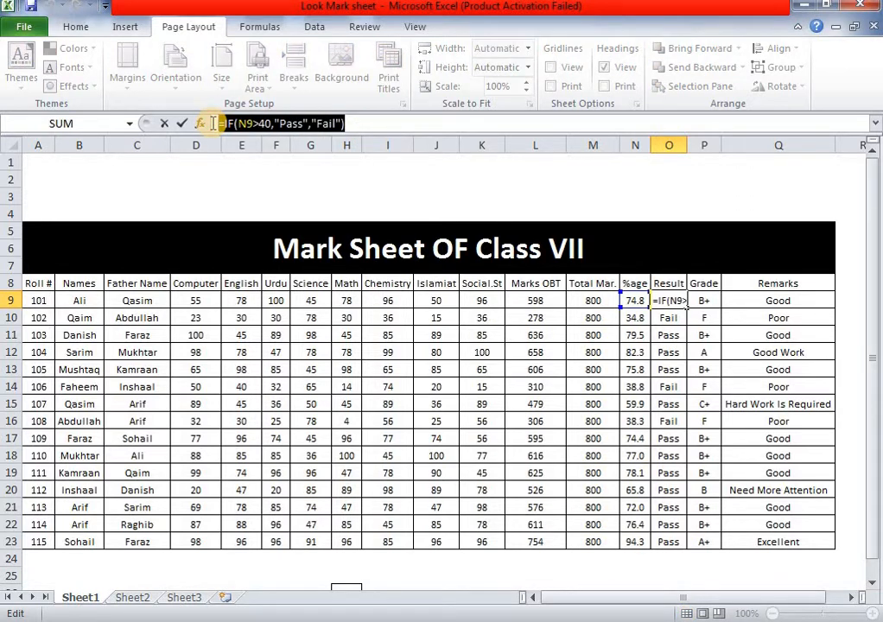
key(BackSpace)
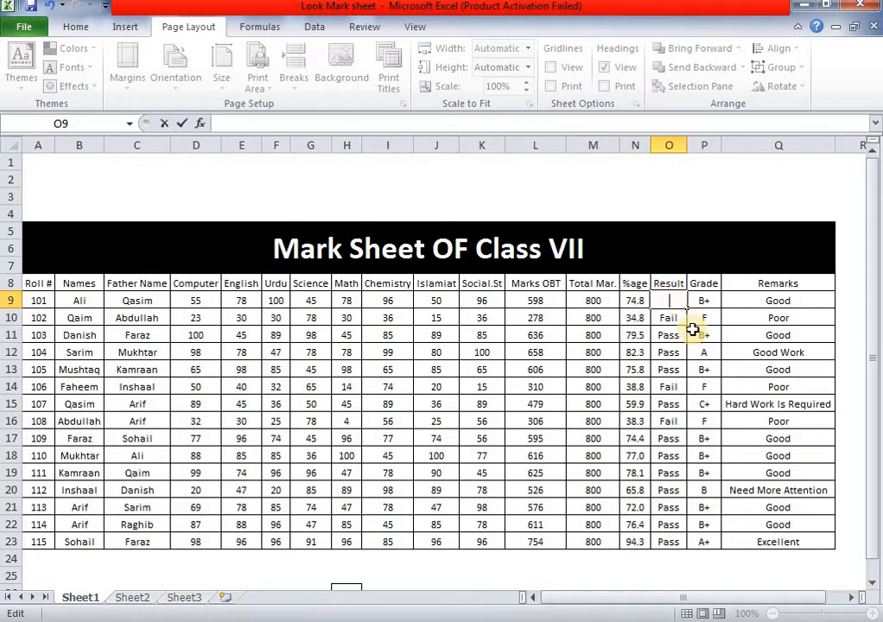
drag(666, 317, 664, 536)
key(Delete)
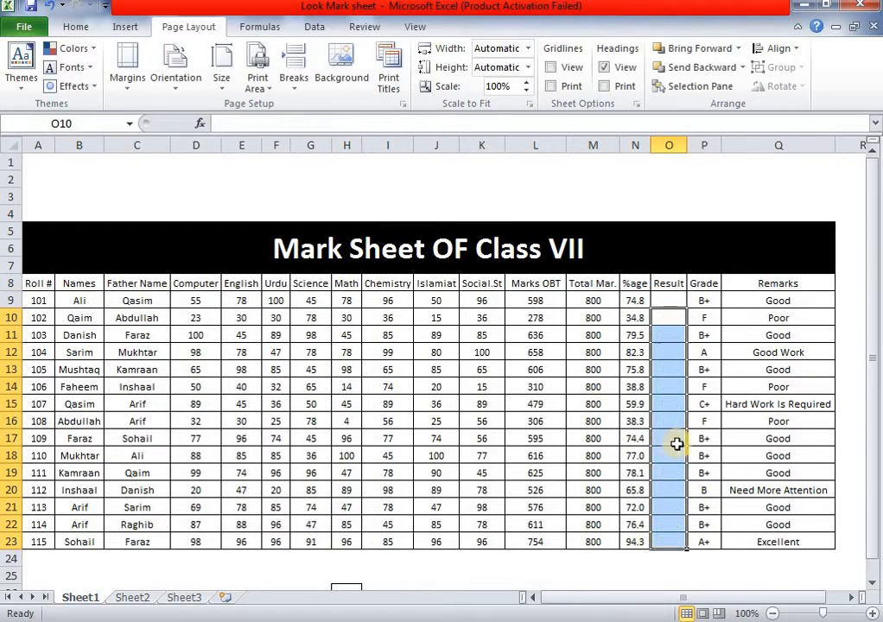
Step: Start a new formula in the Result cell O9
double_click(678, 301)
text(=)
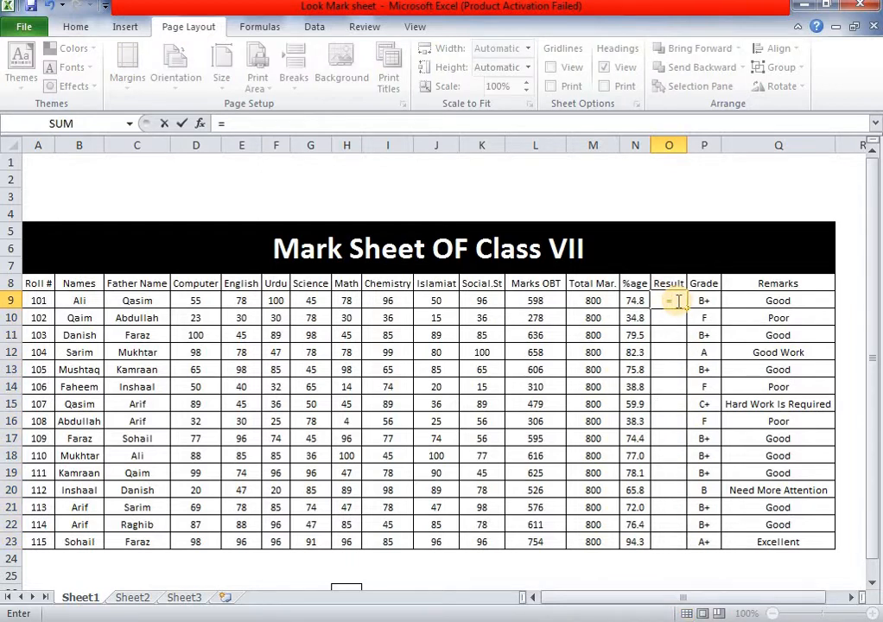
text(i)
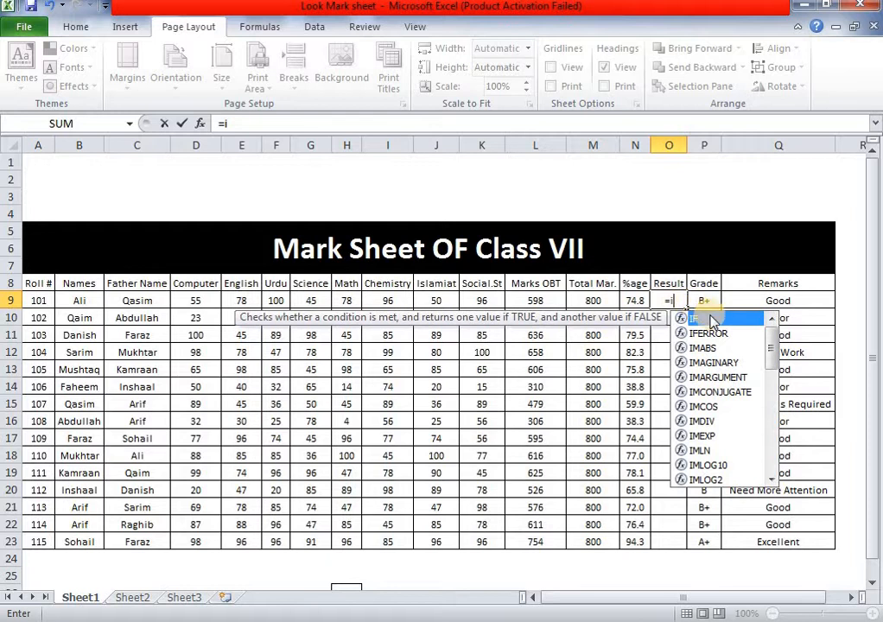
double_click(710, 319)
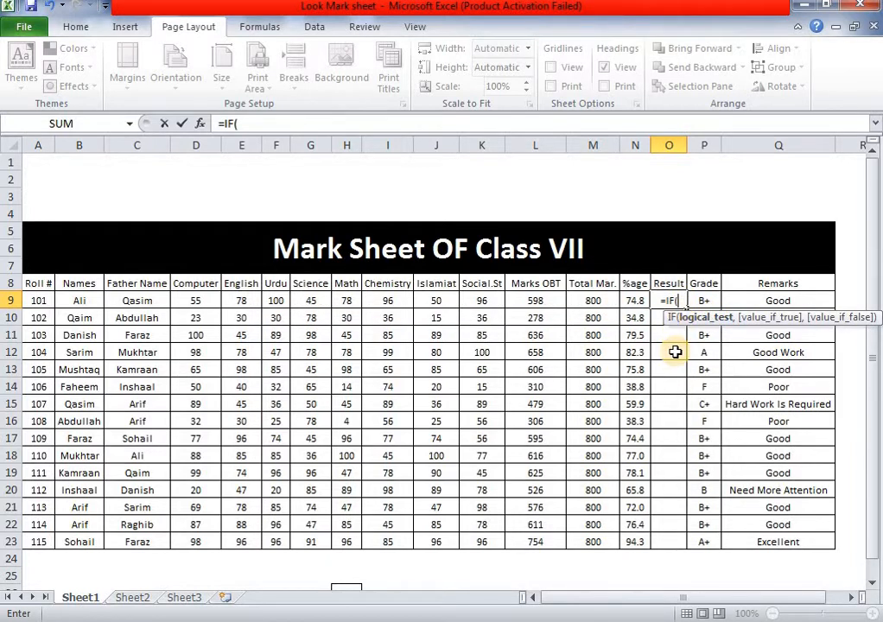
key(BackSpace)
key(BackSpace)
key(BackSpace)
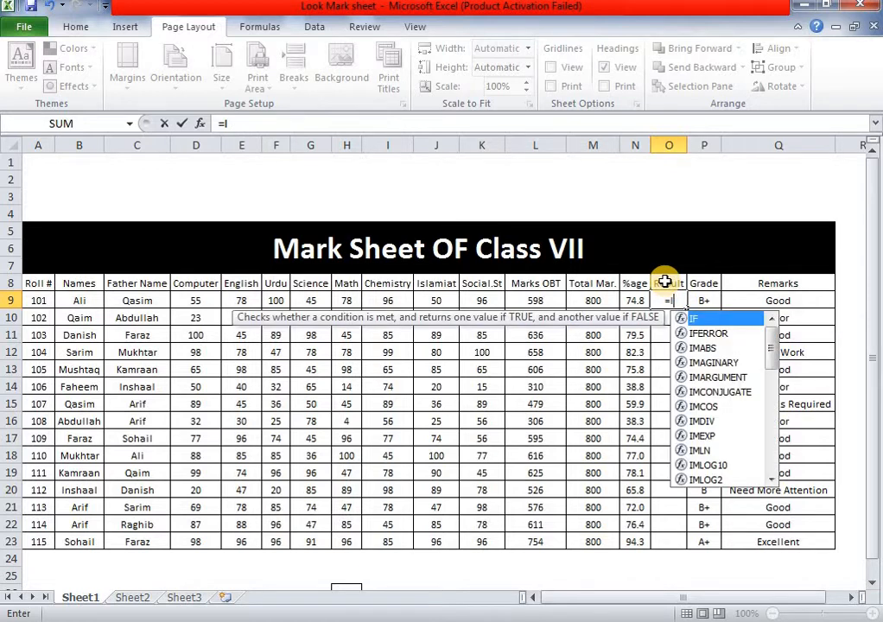
text(O10)
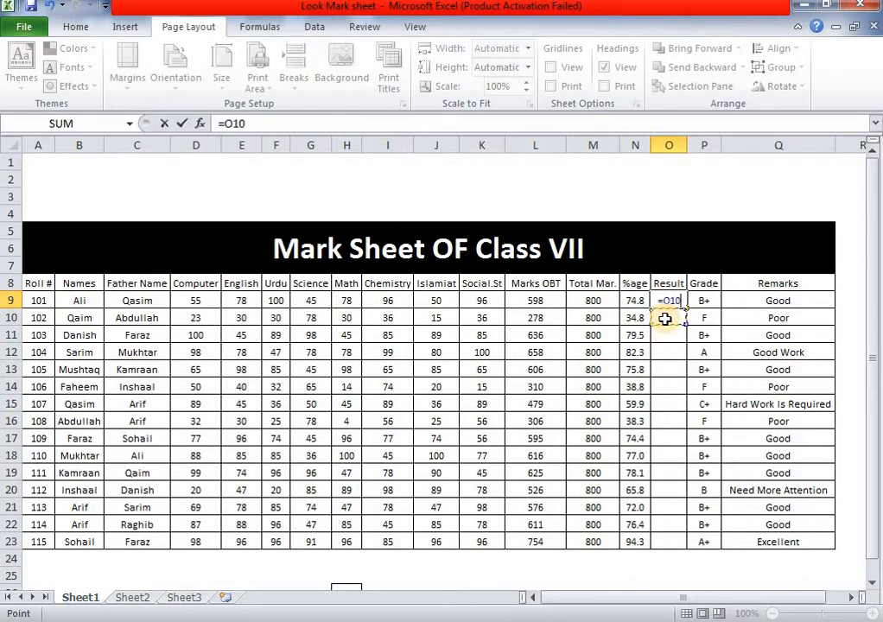
key(BackSpace)
key(BackSpace)
key(BackSpace)
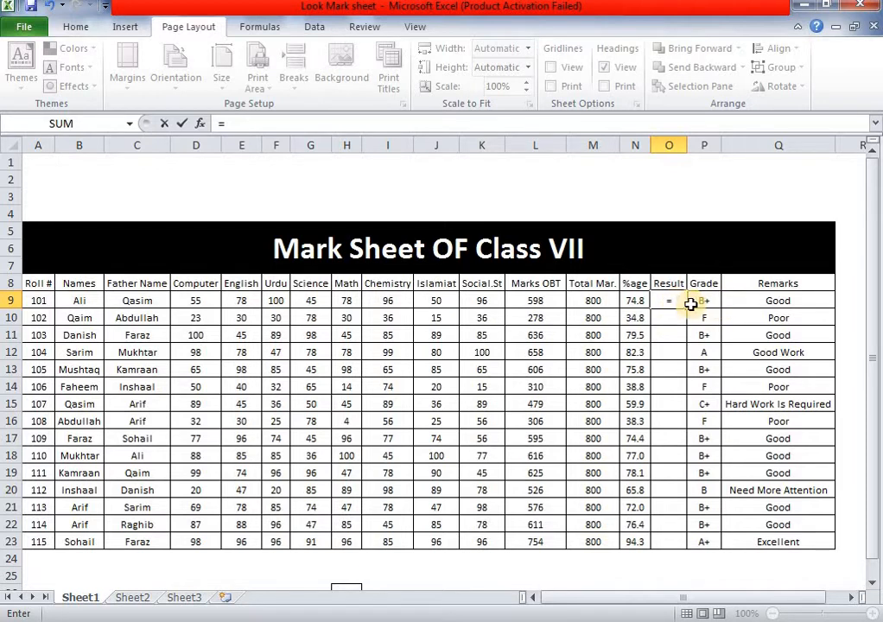
click(639, 302)
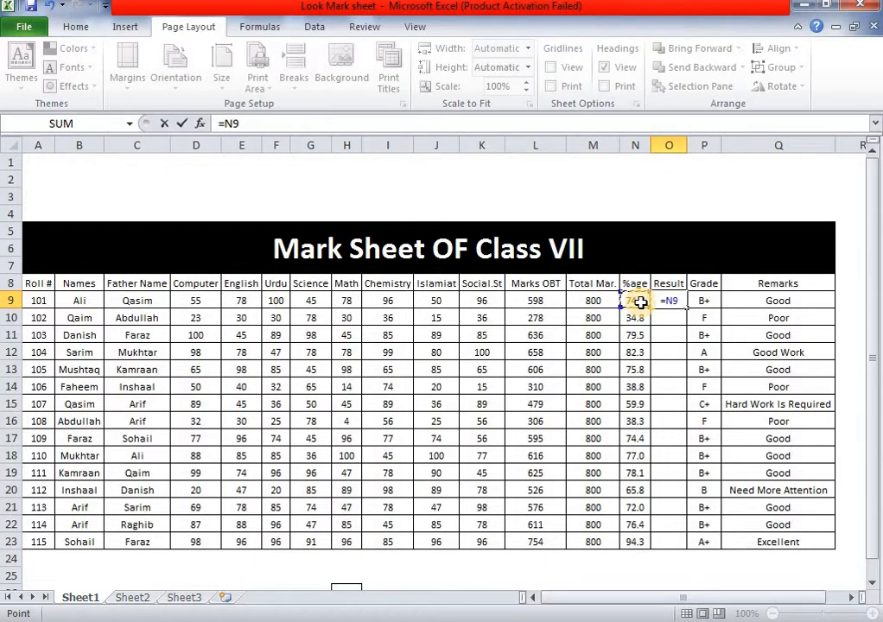
key(BackSpace)
key(BackSpace)
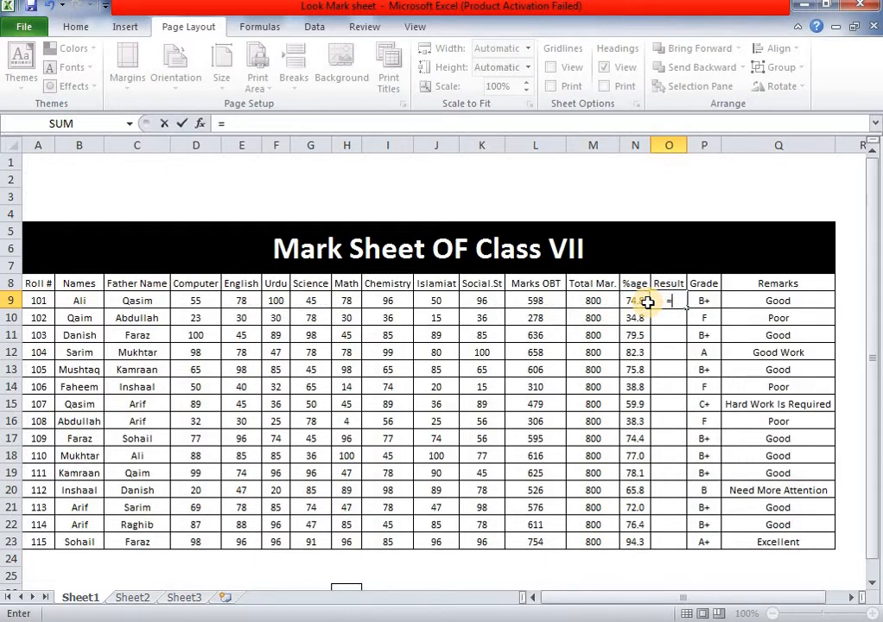
Step: Complete the O9 formula as =IF(N9>40,"Pass","Fail") and fill it down the Result column to O23
text(if)
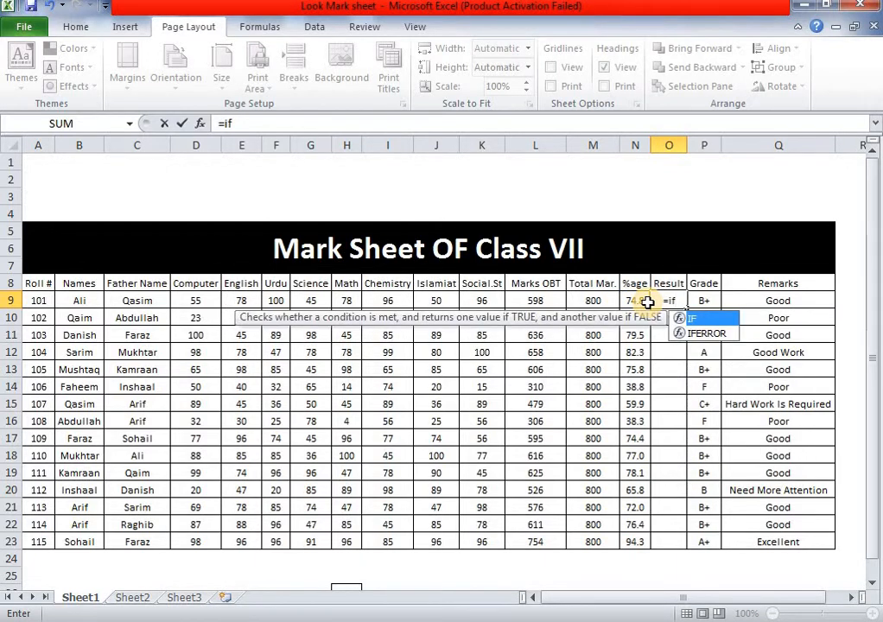
double_click(684, 316)
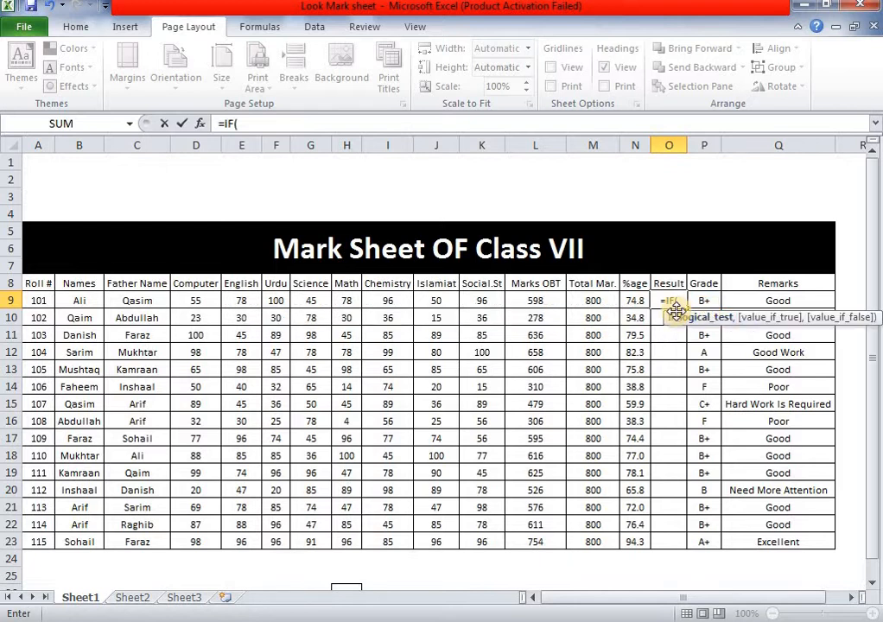
click(633, 303)
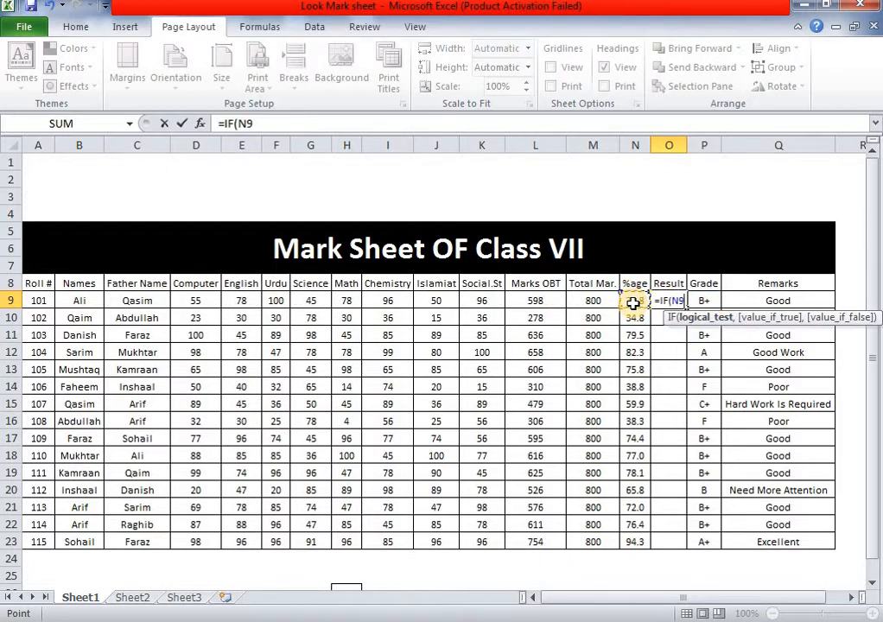
text(>)
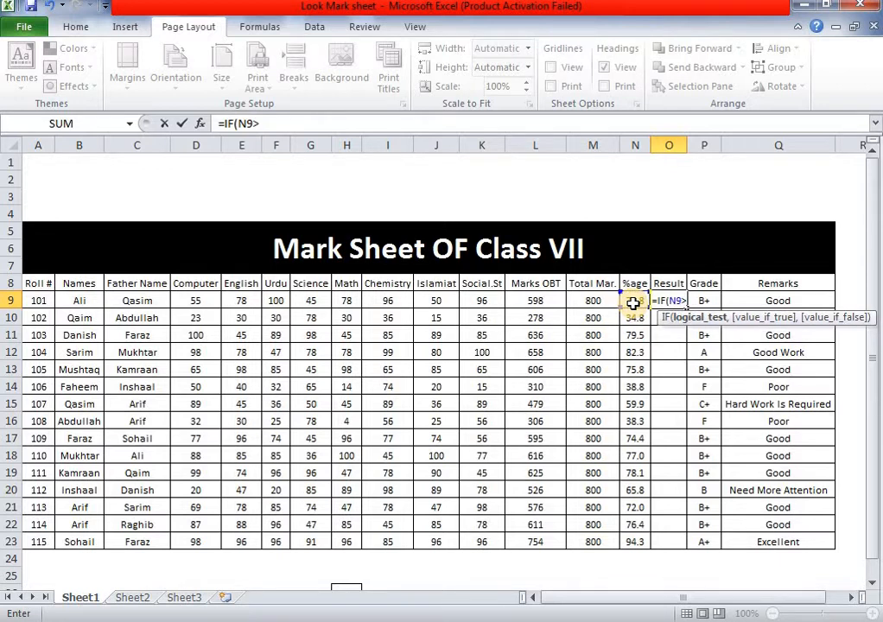
text(40)
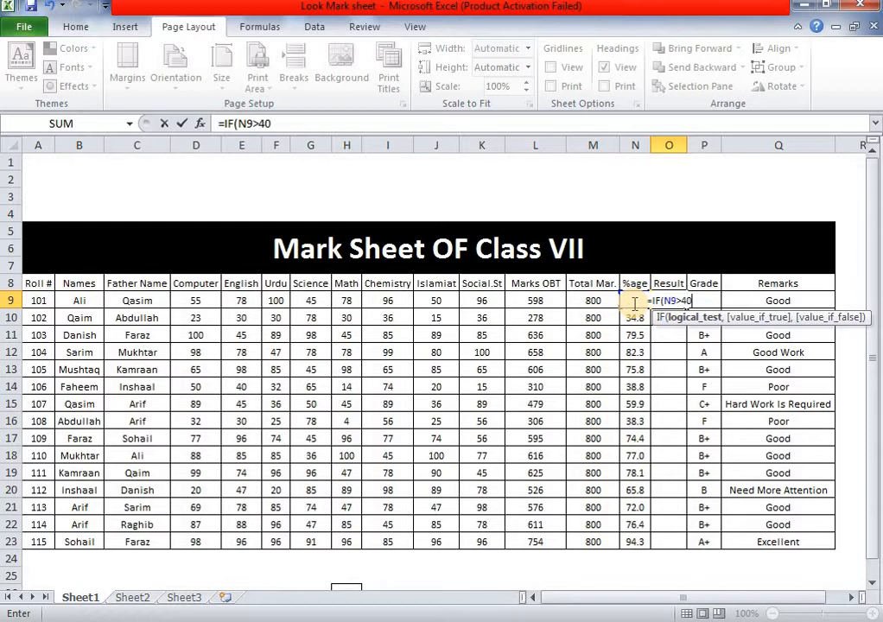
text(,)
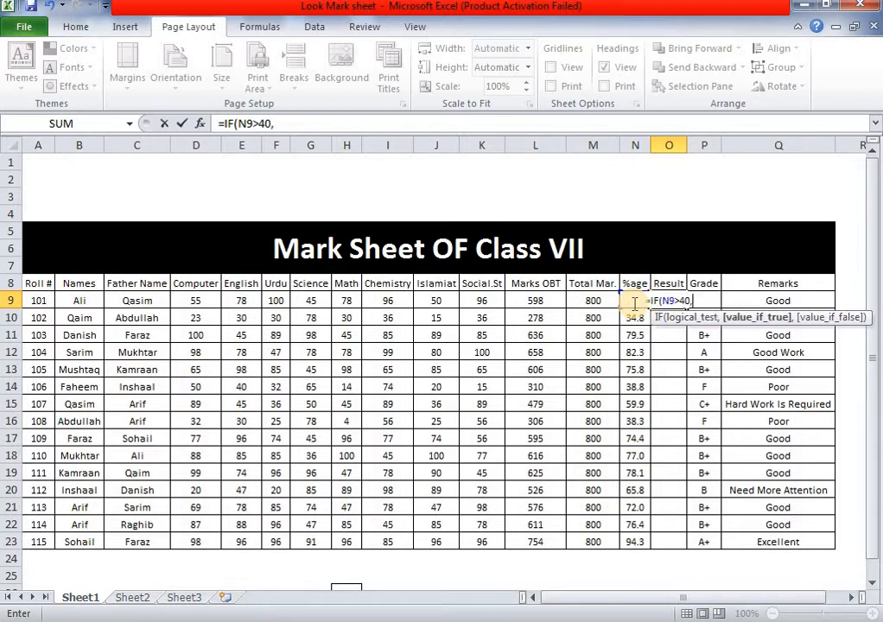
text(")
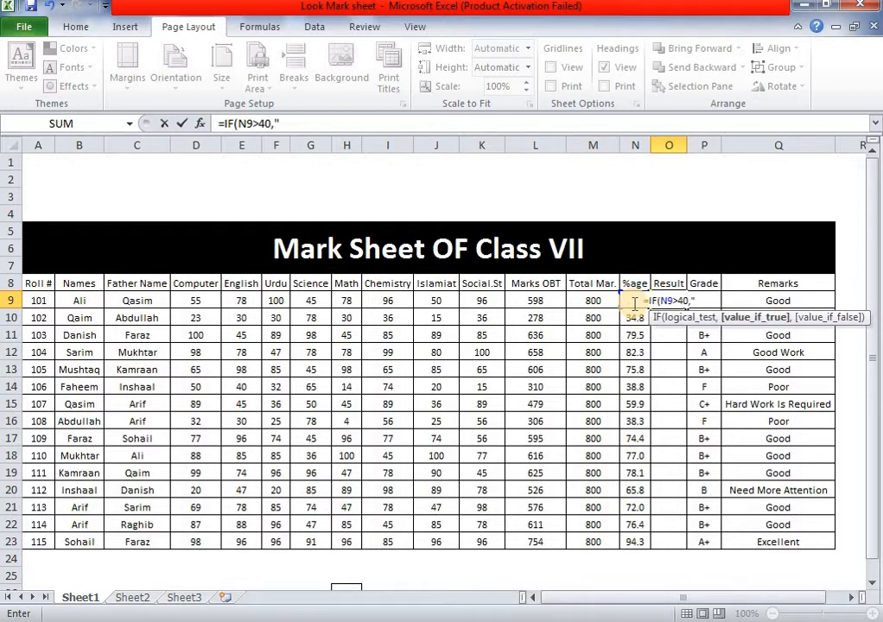
text(Pass)
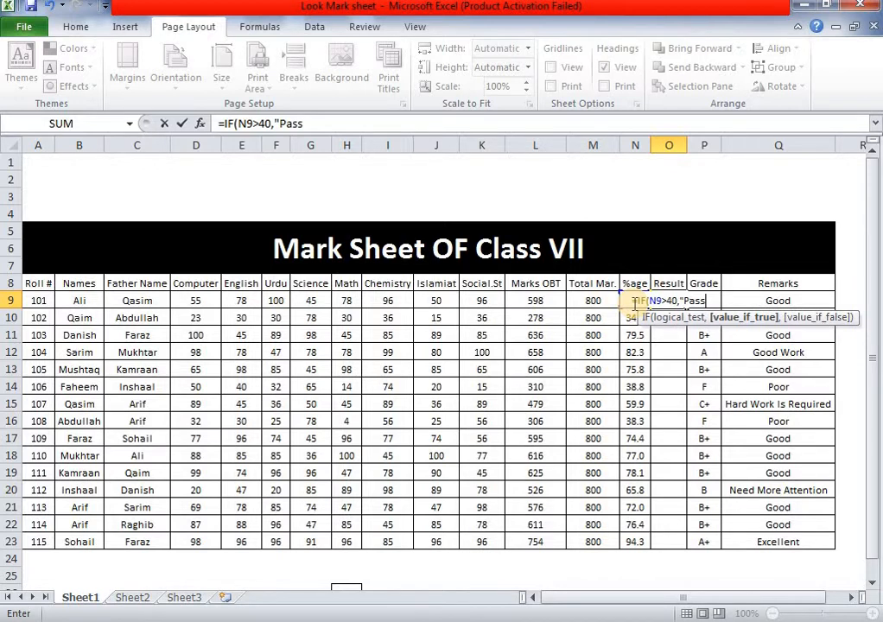
text(",)
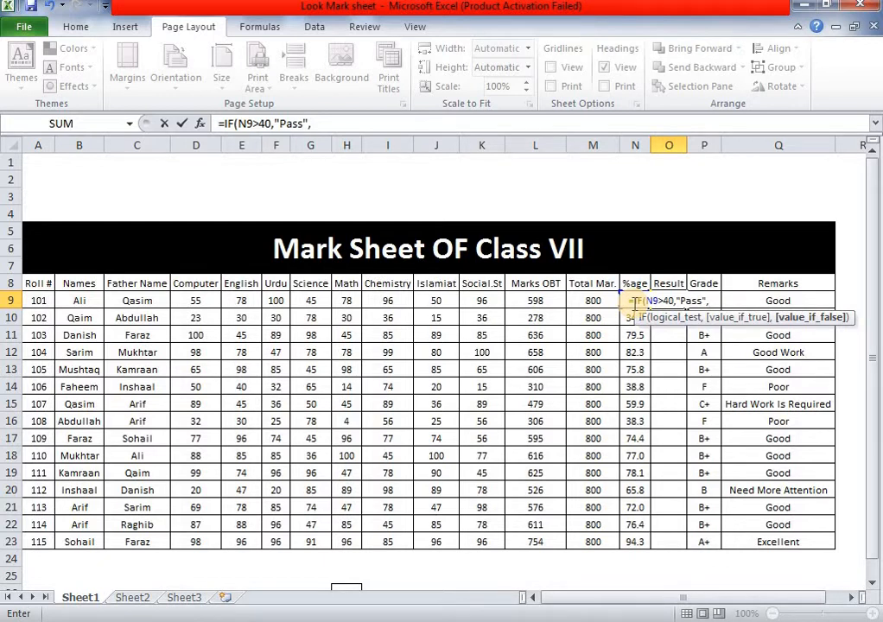
text(")
text(Fa)
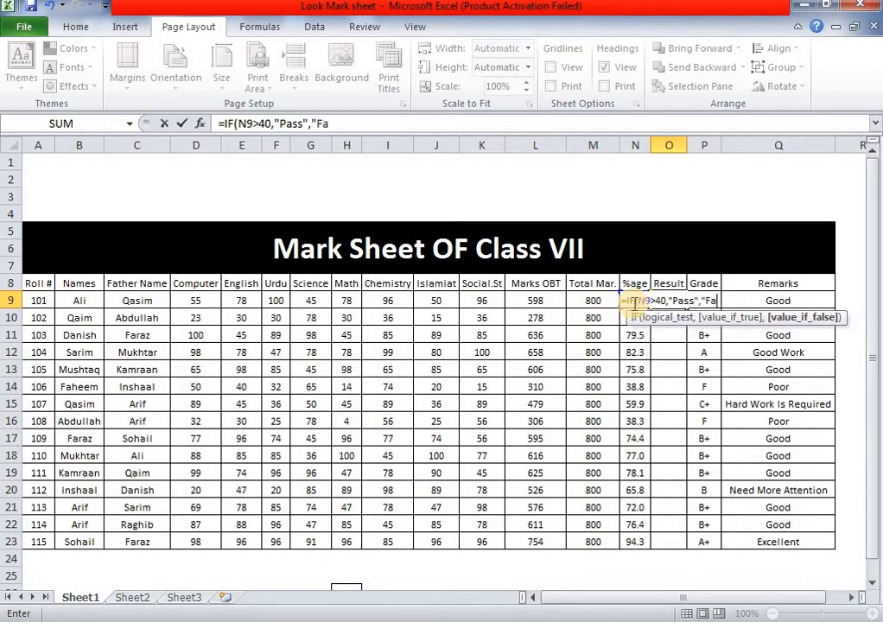
text(il)
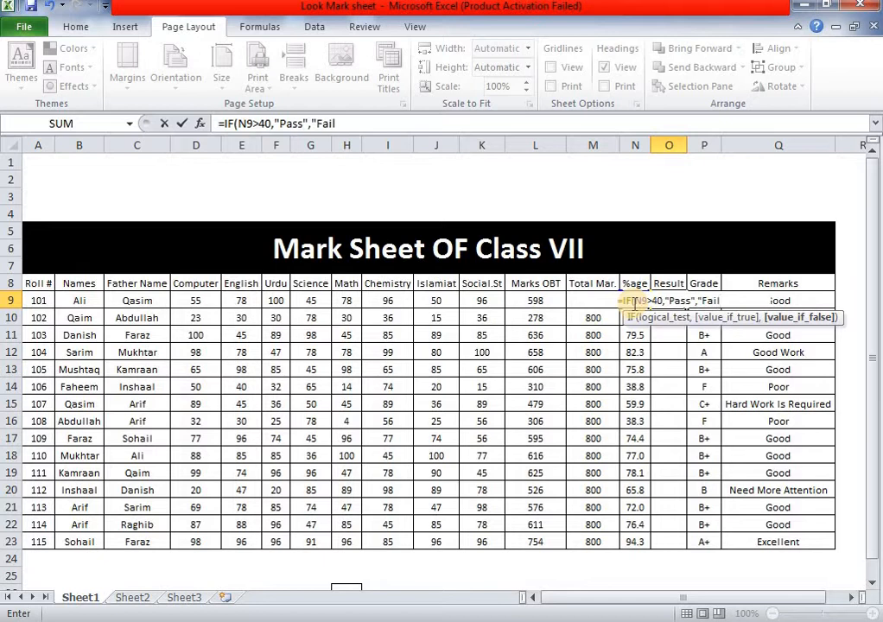
text(")
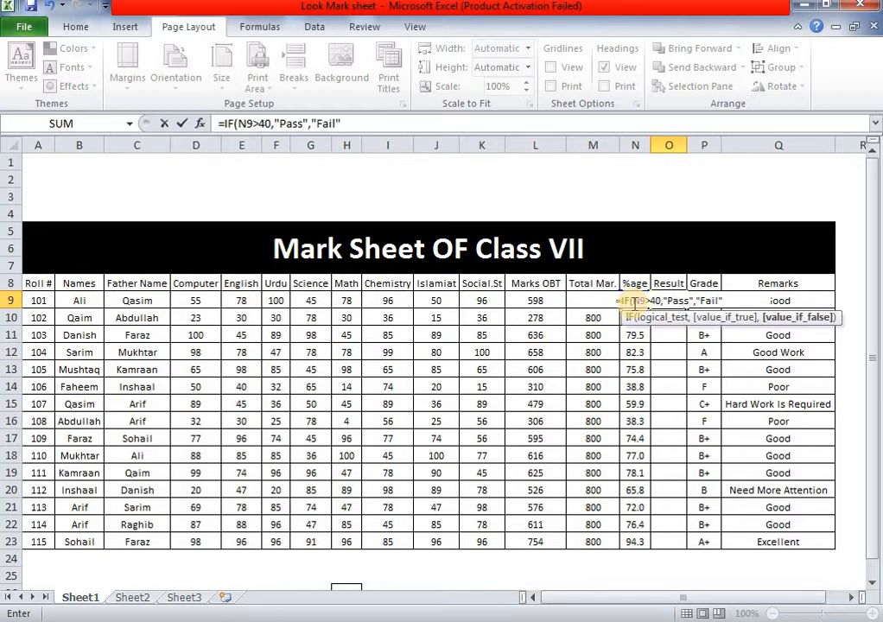
text())
key(Return)
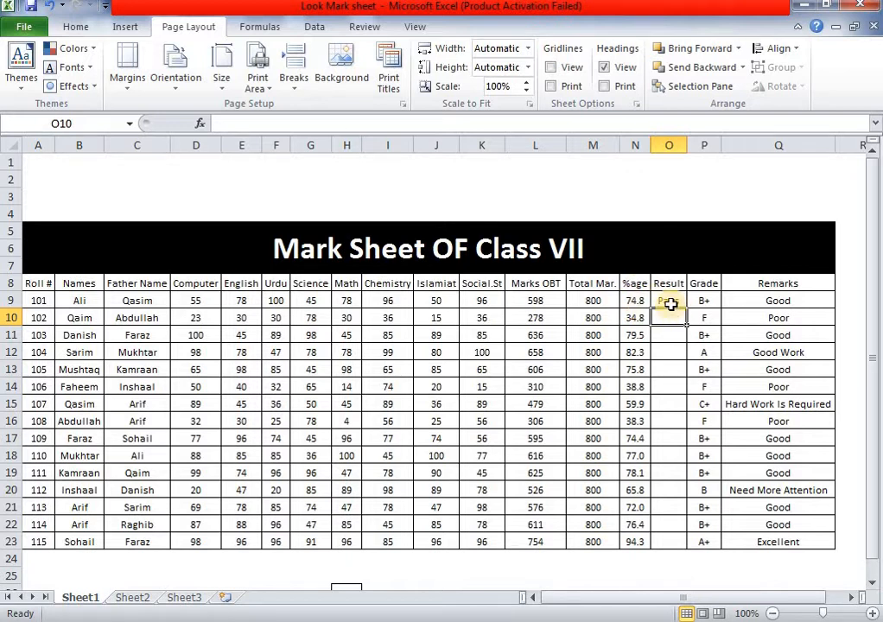
click(670, 305)
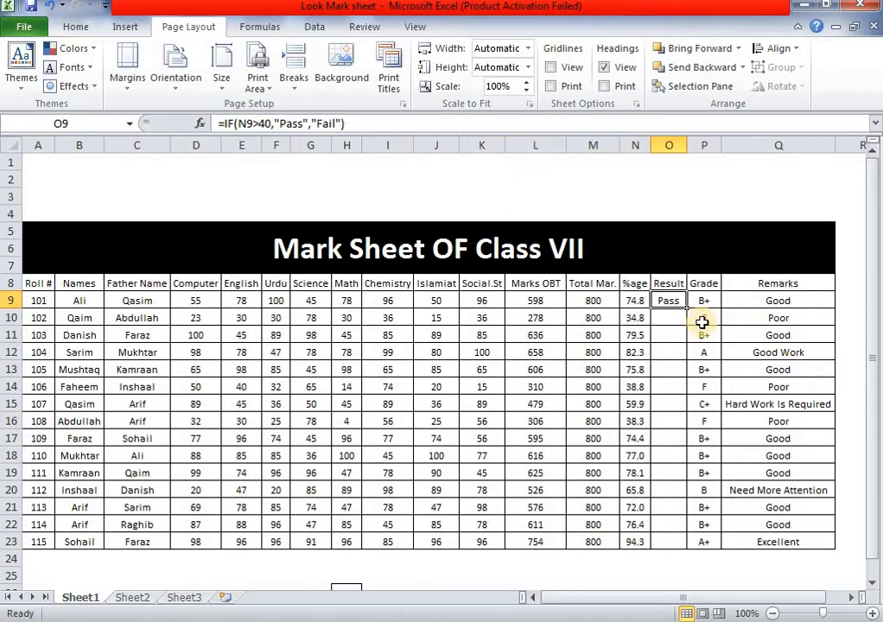
drag(687, 307, 681, 542)
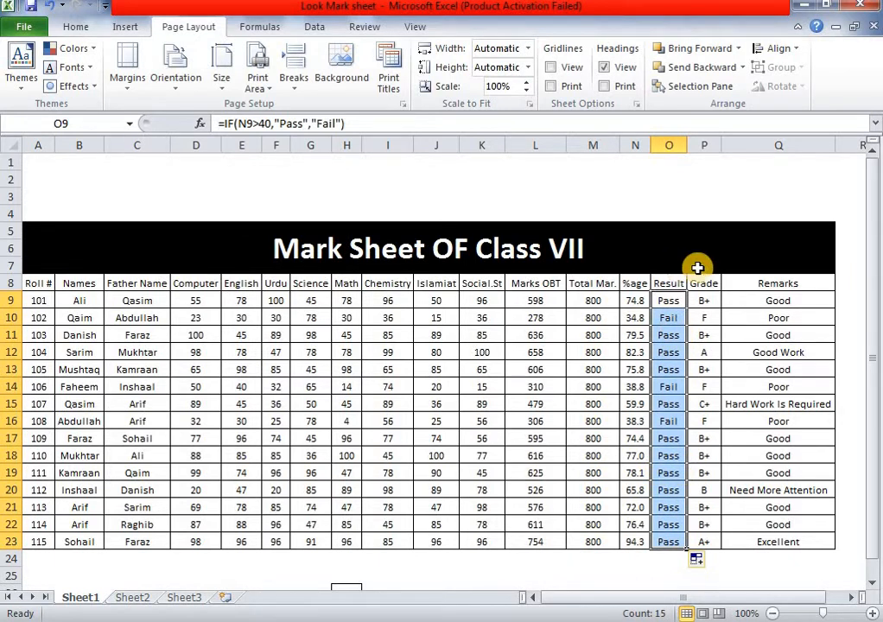
Step: Review the nested IF formula in the Grade cell P9, and delete the whole formula from that cell
click(713, 305)
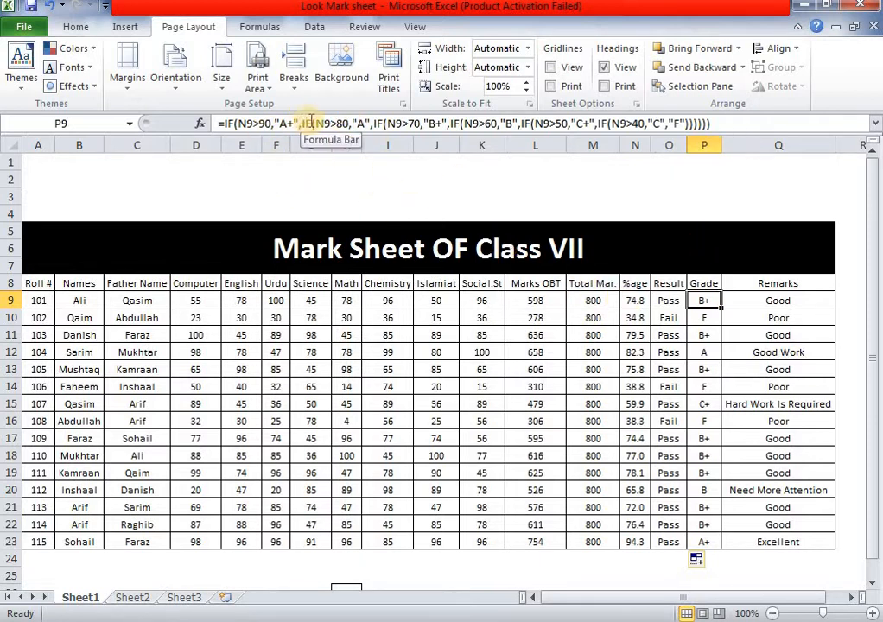
double_click(709, 299)
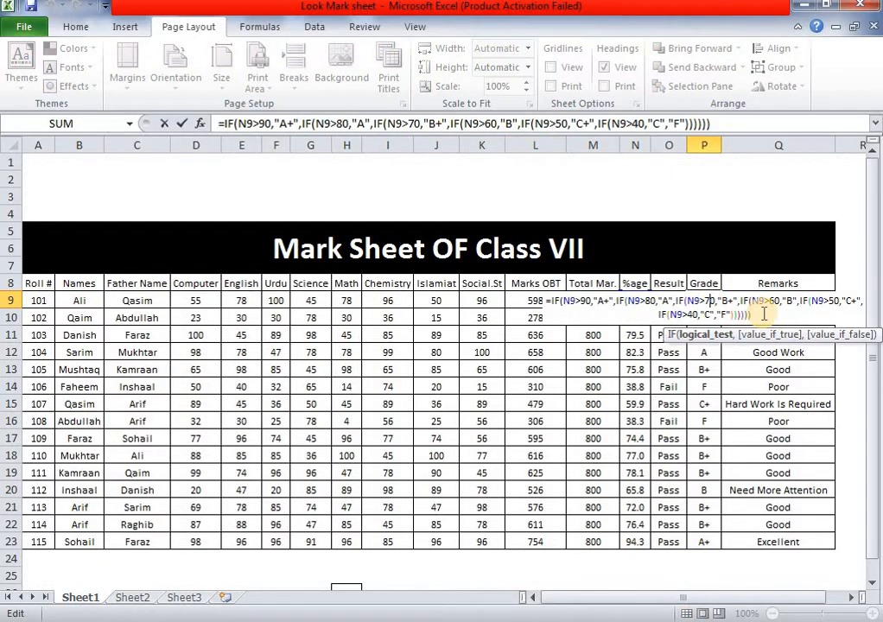
drag(764, 314, 546, 297)
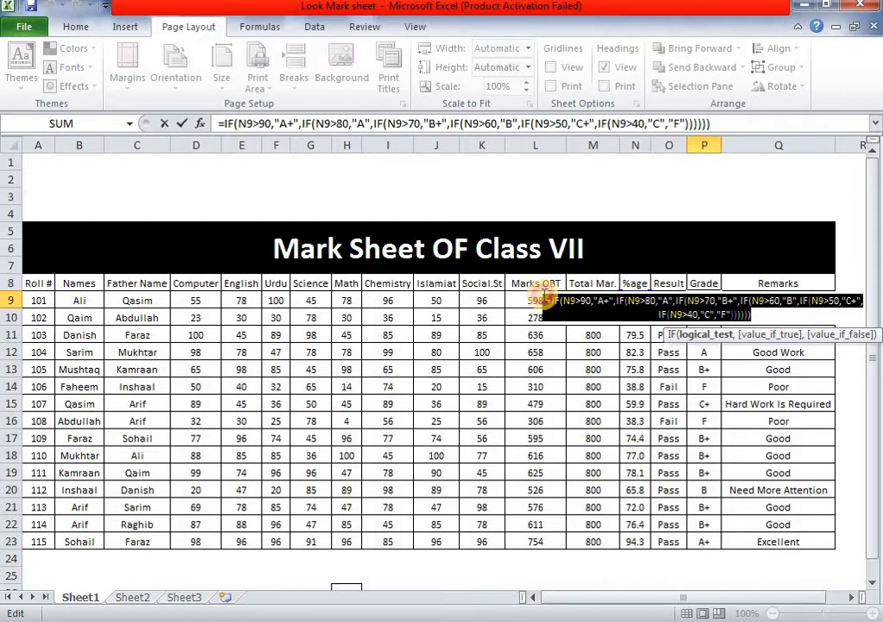
click(540, 290)
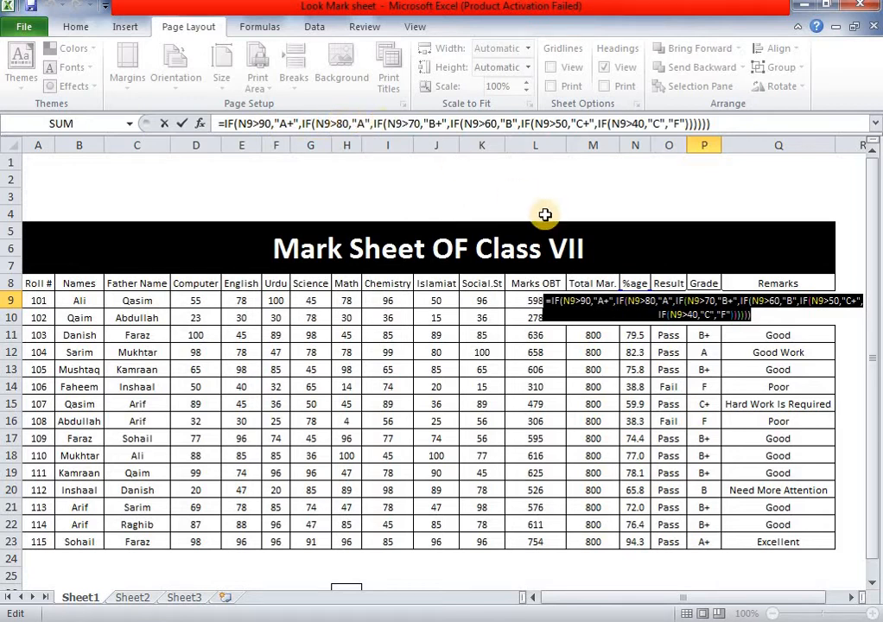
key(BackSpace)
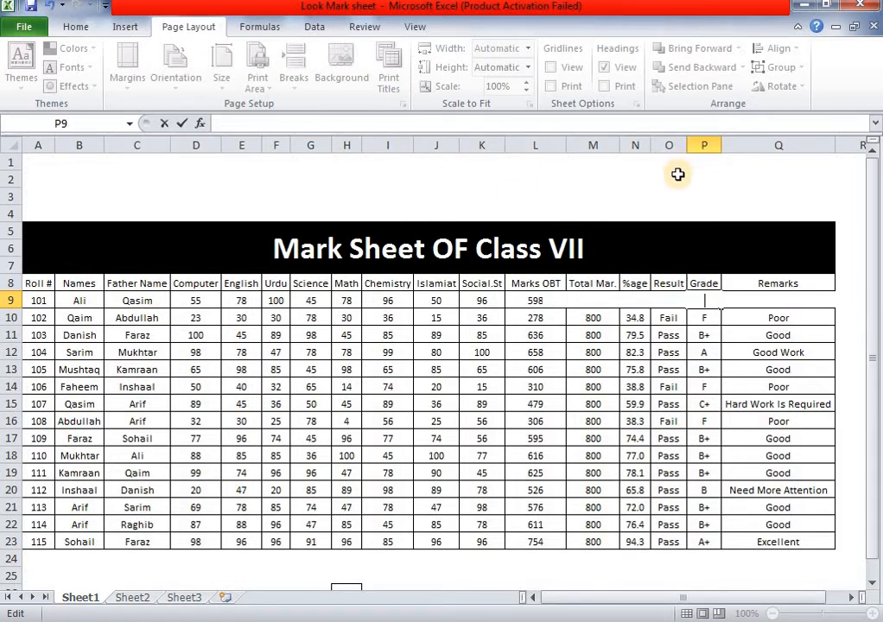
click(697, 334)
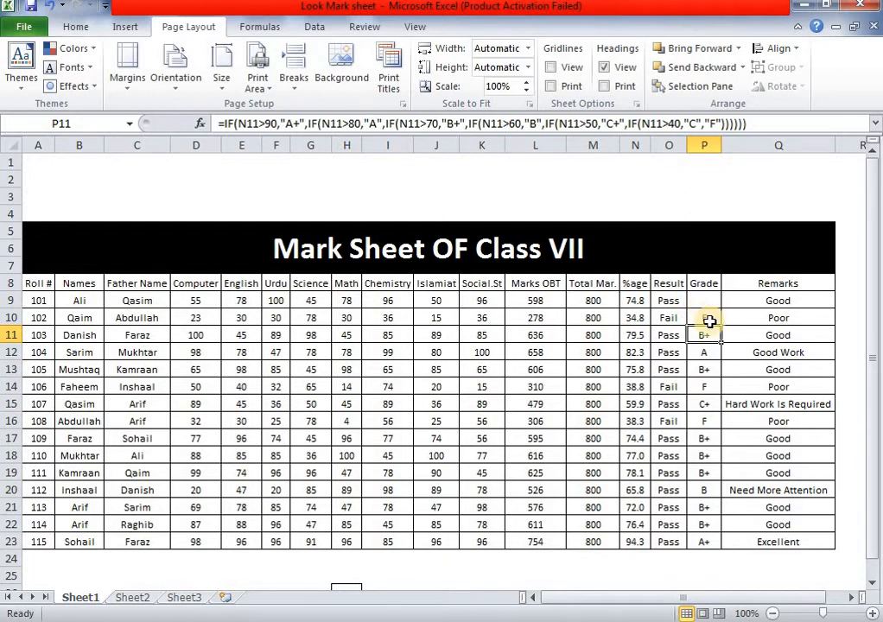
Step: Start an IF formula in the Grade cell P9 that tests the percentage cell N9
click(712, 303)
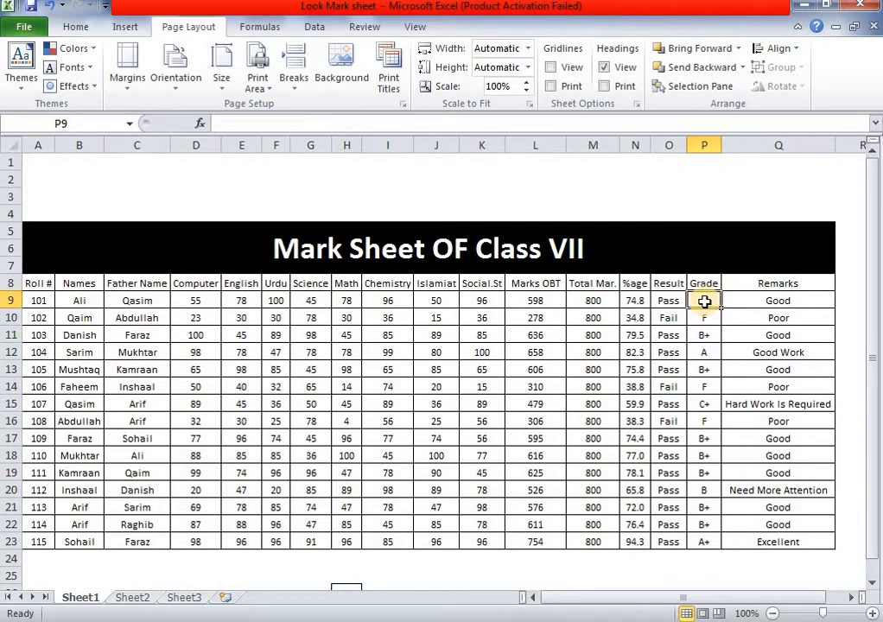
double_click(706, 303)
double_click(706, 302)
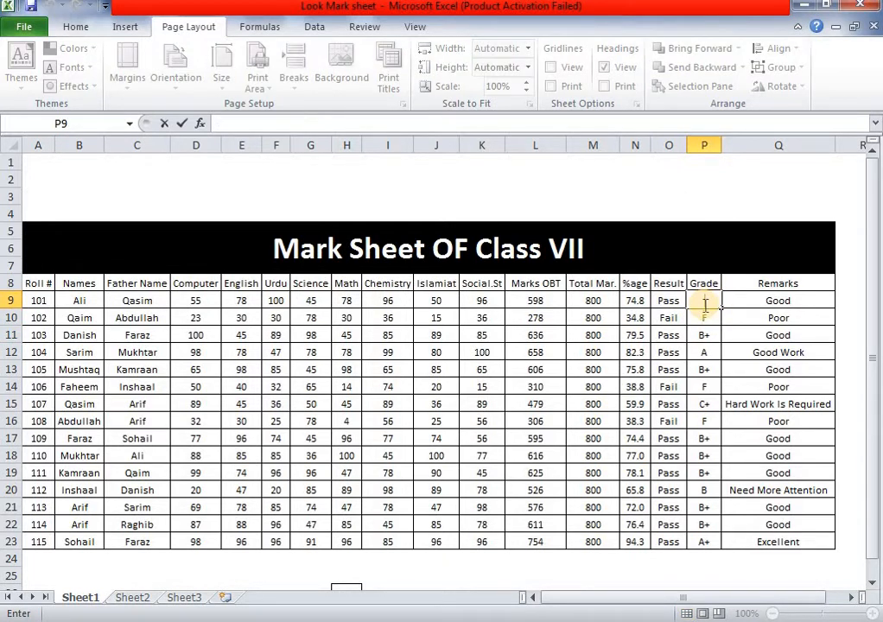
text(=if)
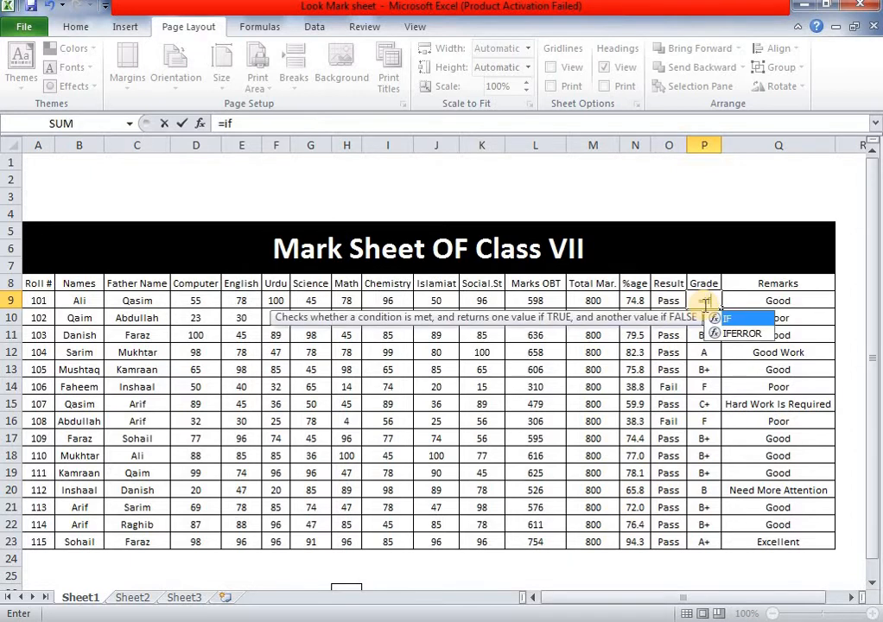
double_click(741, 317)
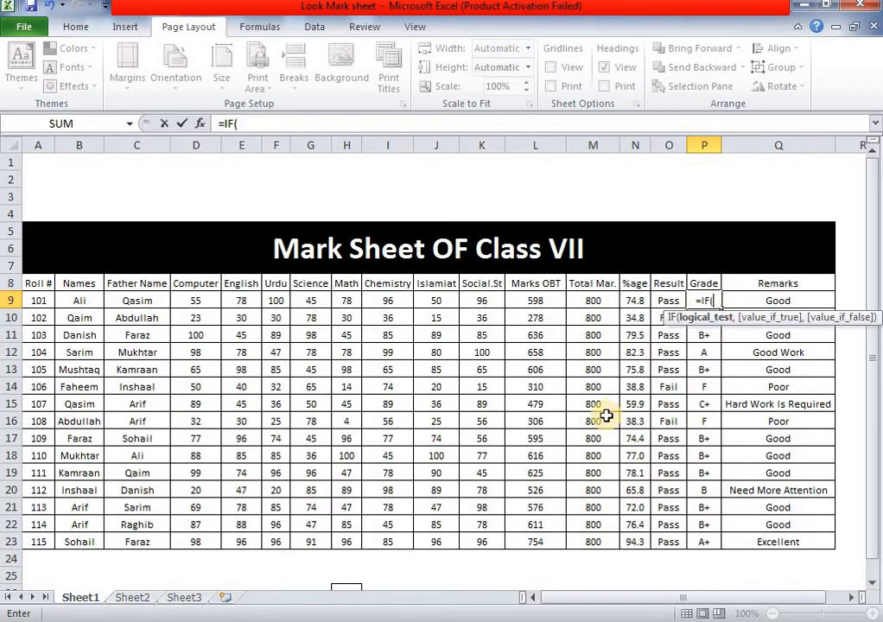
click(636, 301)
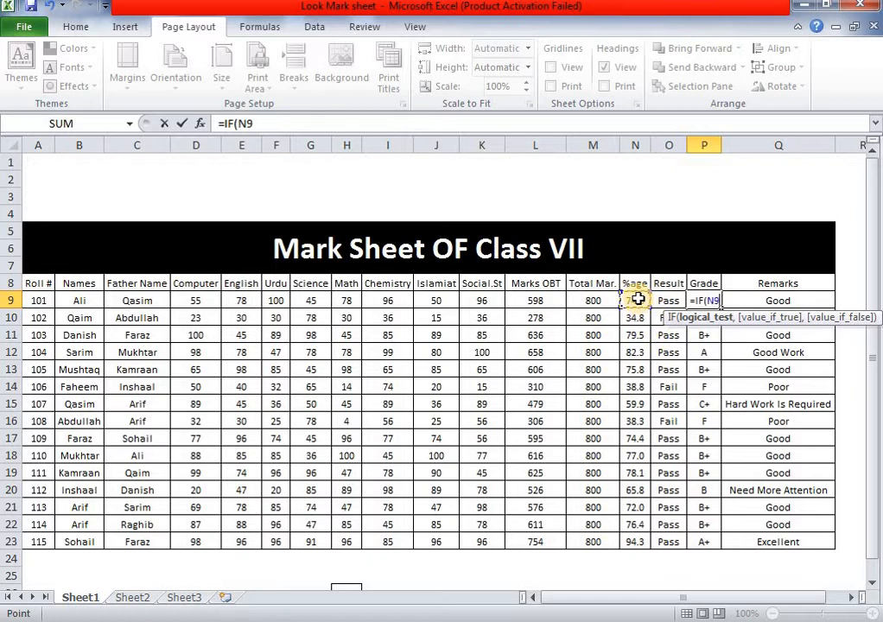
text(:)
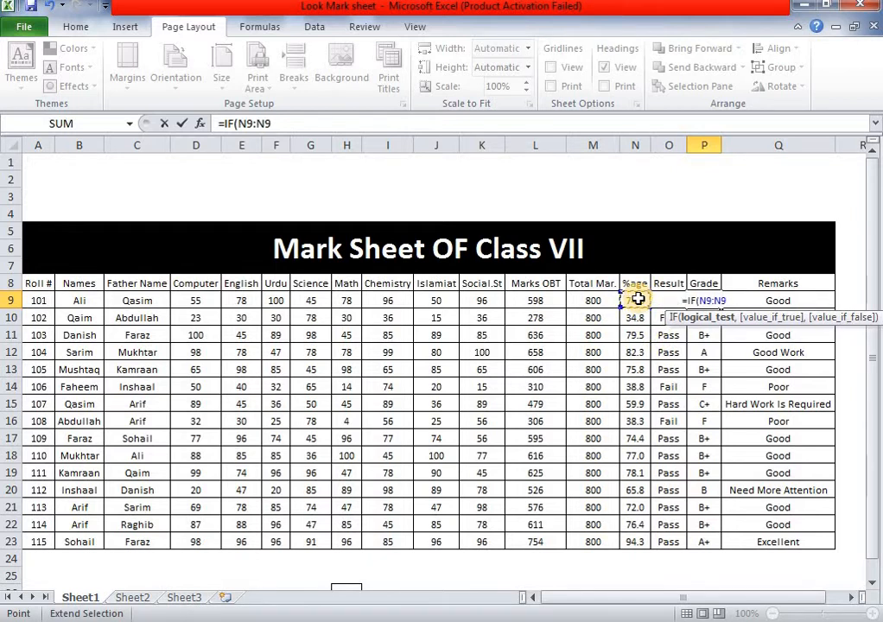
key(BackSpace)
key(BackSpace)
key(BackSpace)
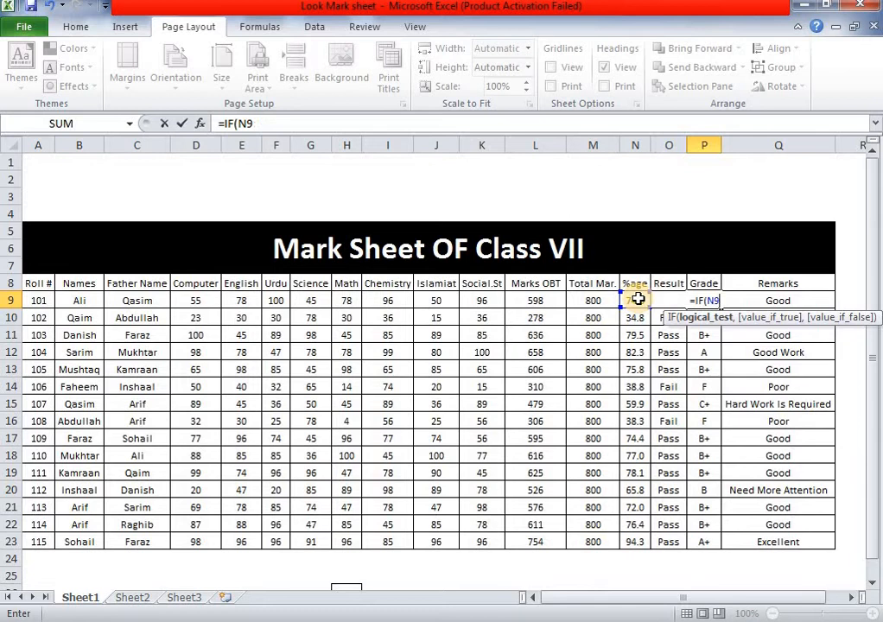
Step: Extend the P9 formula so that N9>90 returns "A+", ready for the value-if-false argument
text(>90,)
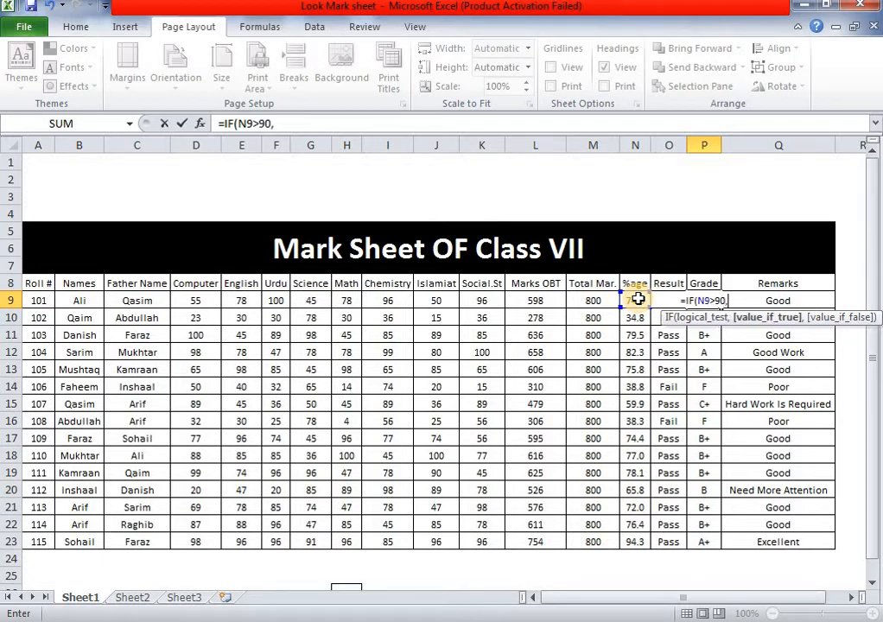
text("A+)
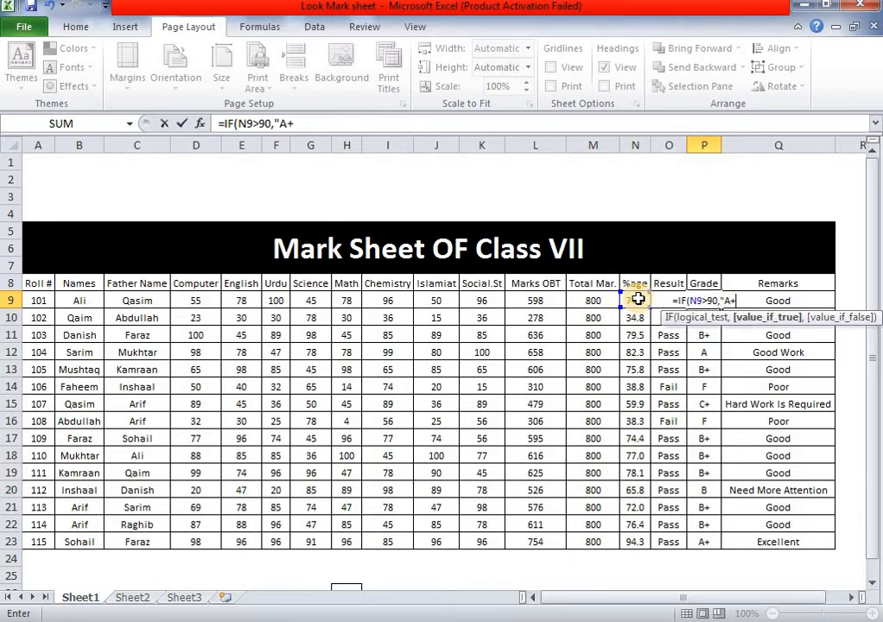
text(",)
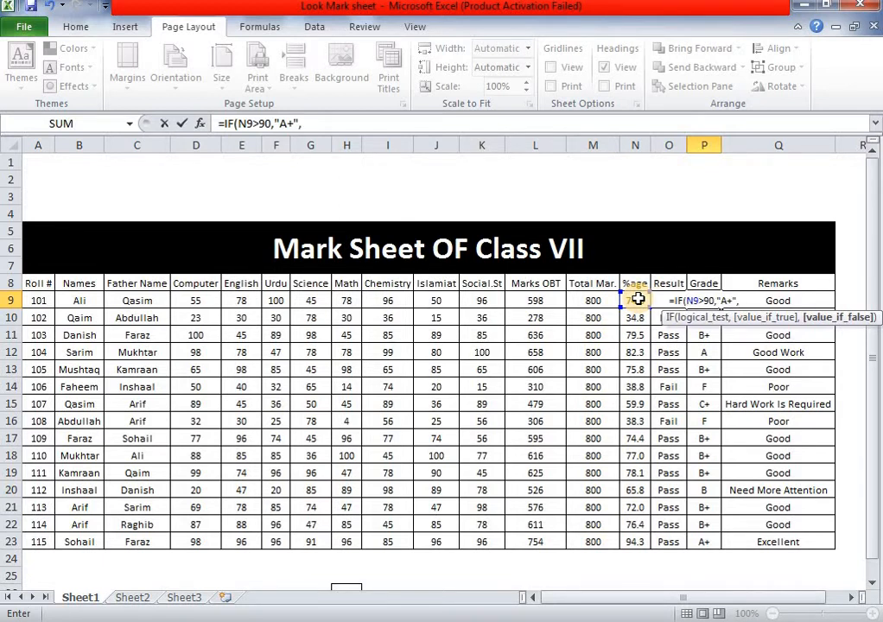
click(696, 334)
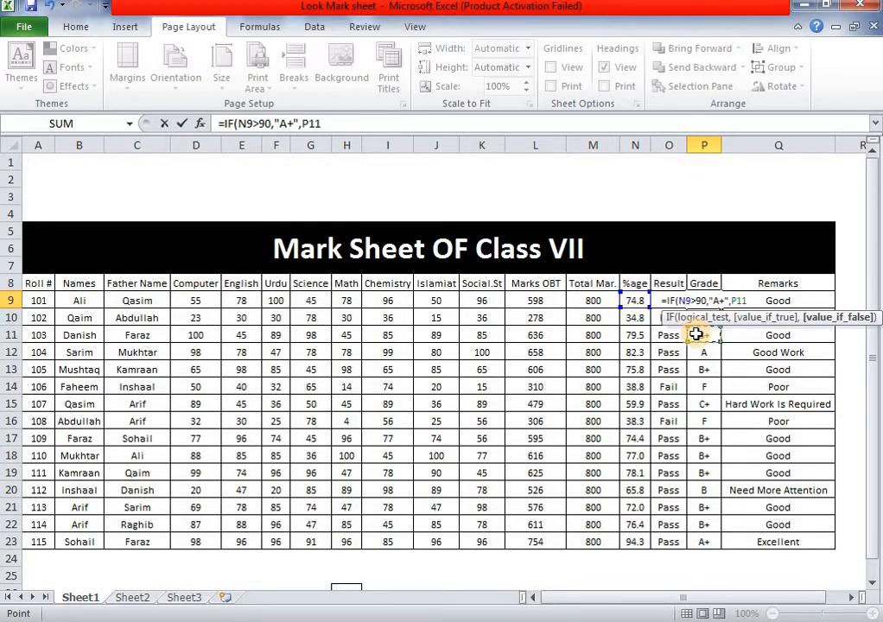
key(BackSpace)
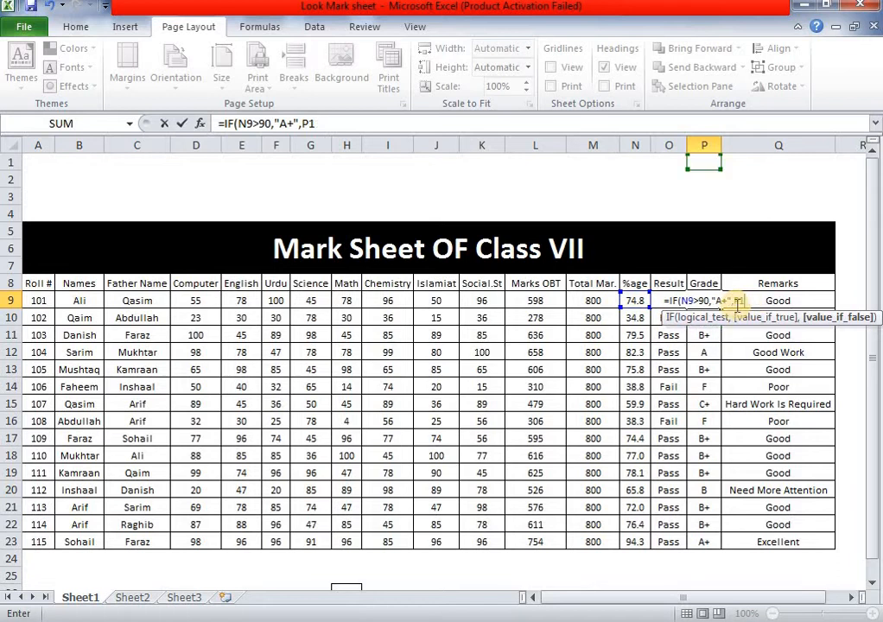
key(BackSpace)
key(BackSpace)
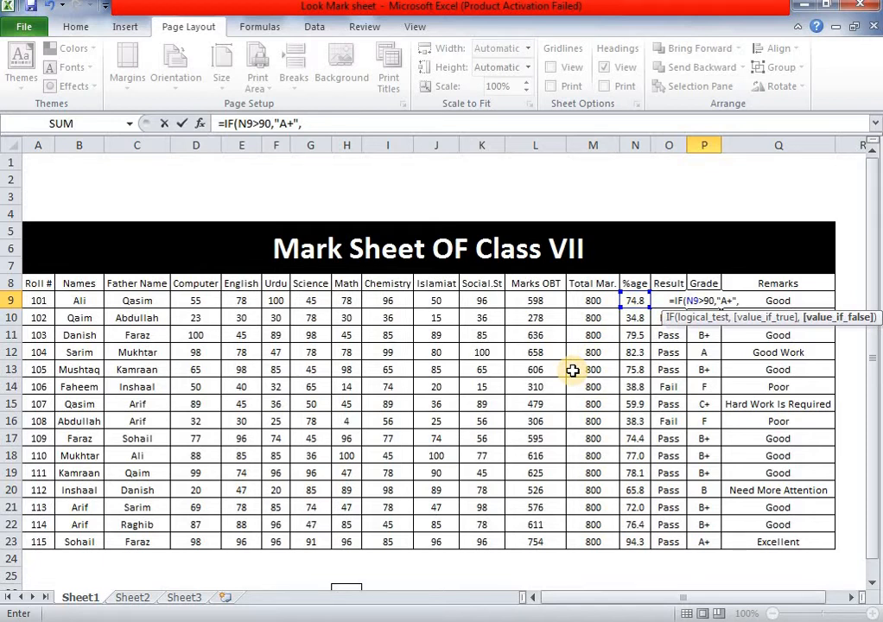
Step: Nest a second IF in the P9 grade formula that returns "A" when N9>80
text(if)
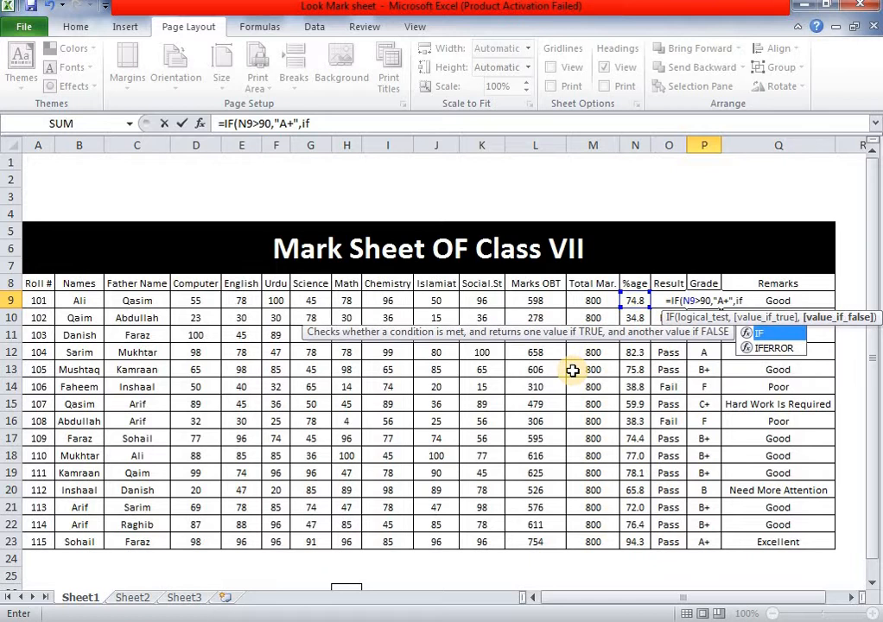
double_click(765, 334)
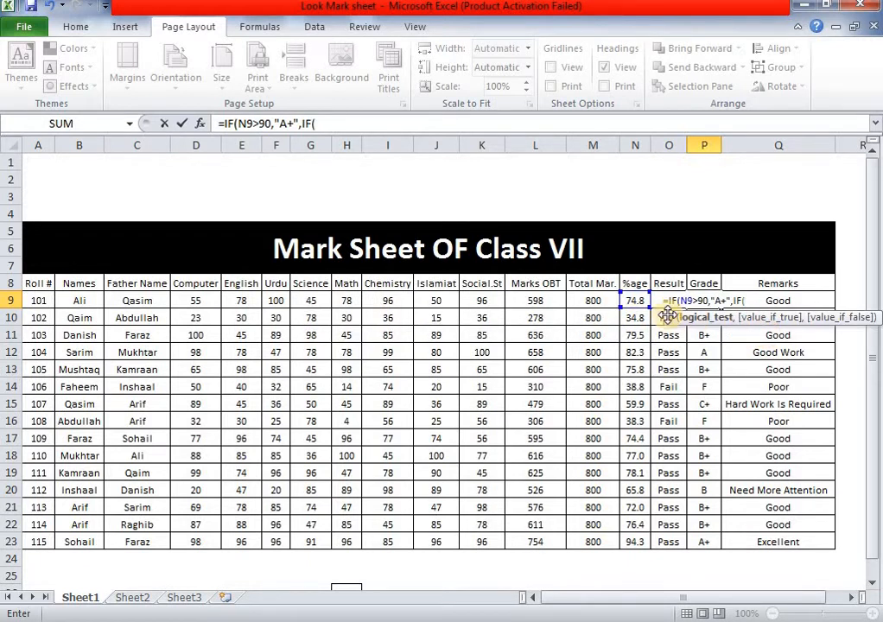
click(640, 300)
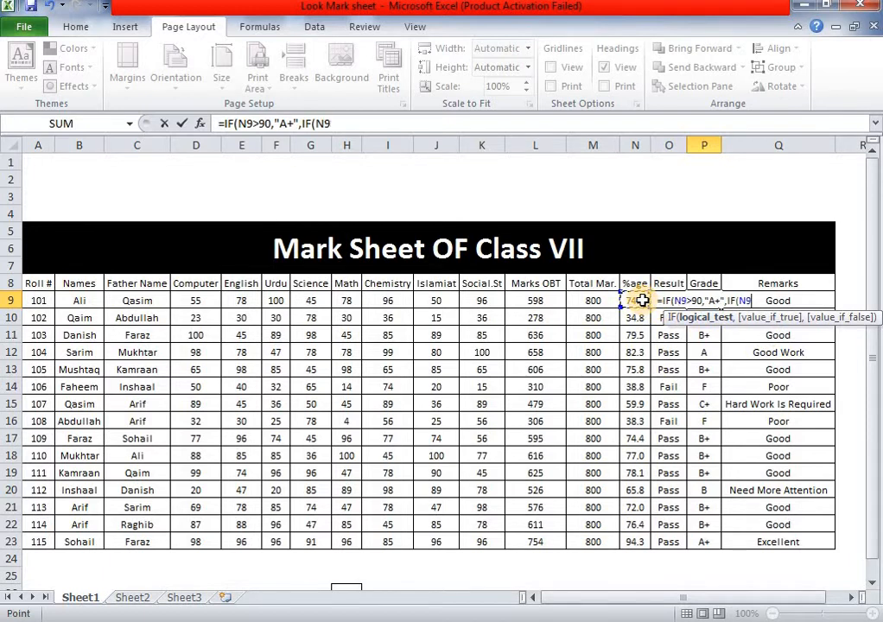
text(>)
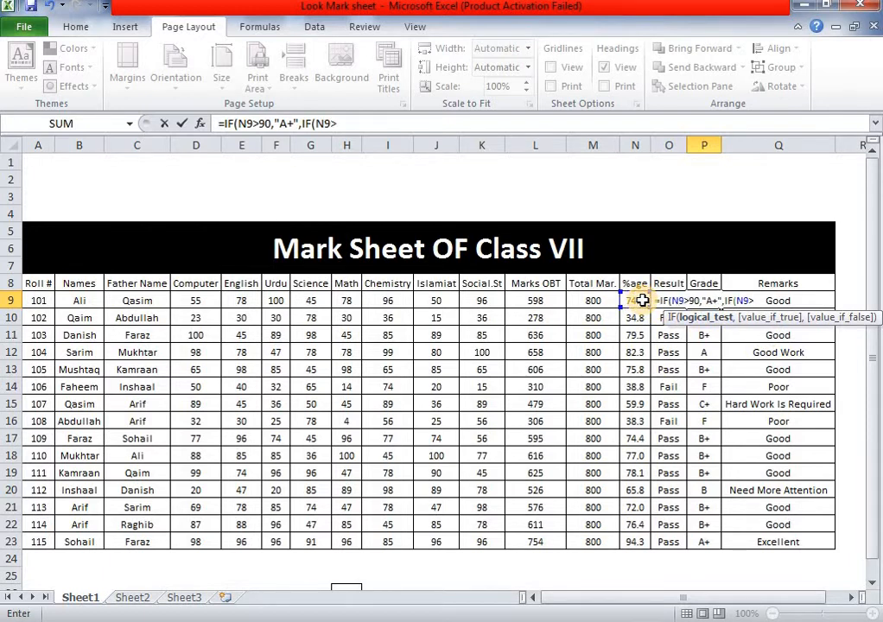
text(80)
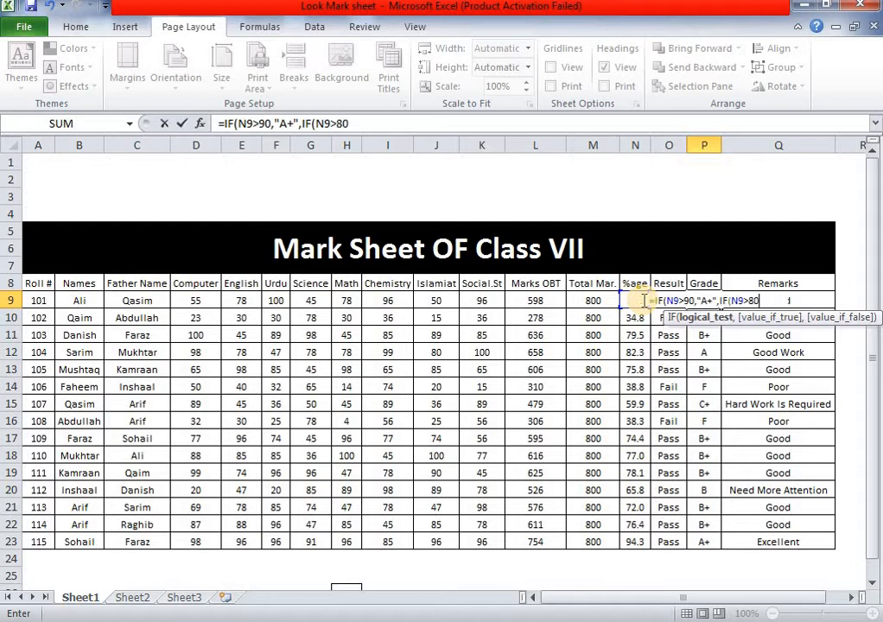
text(,)
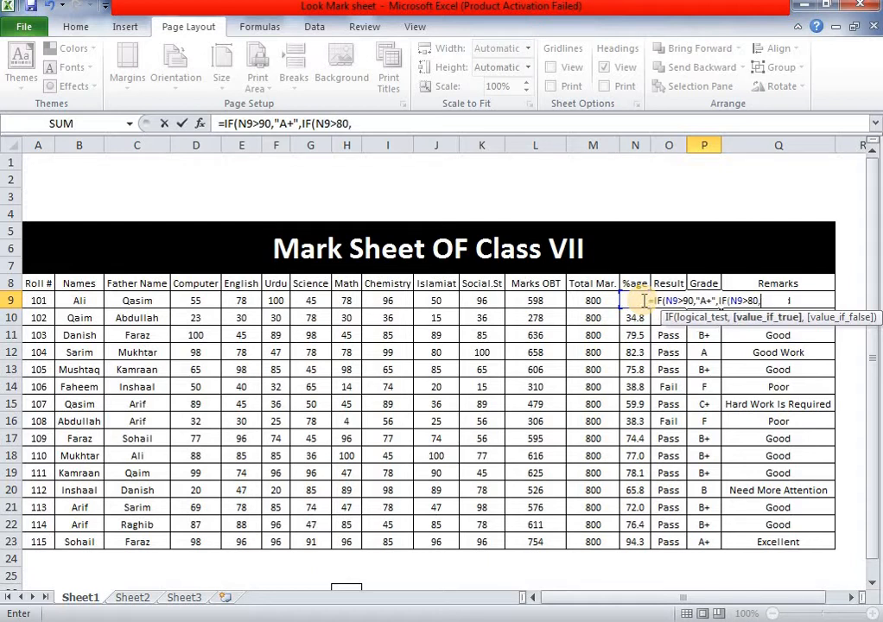
text(")
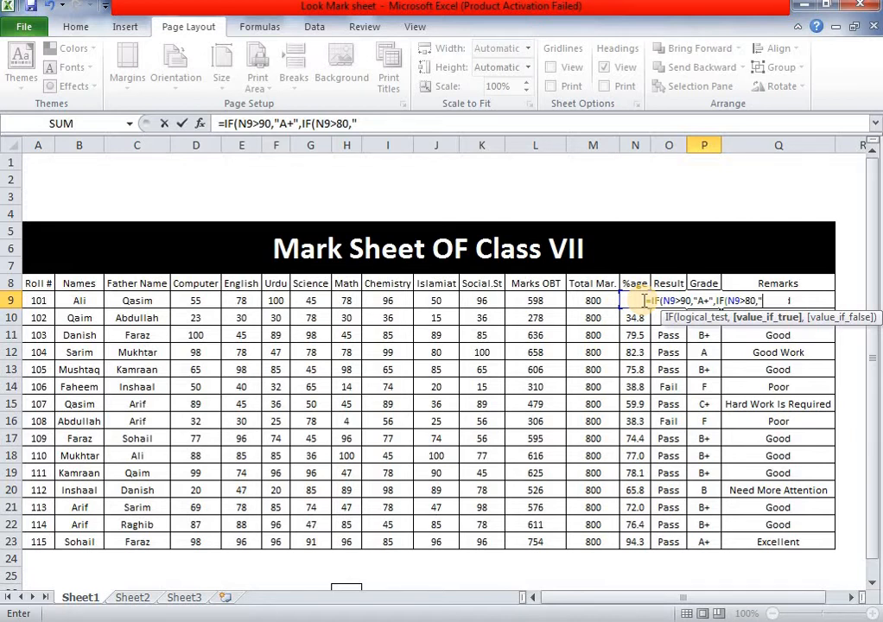
text(A)
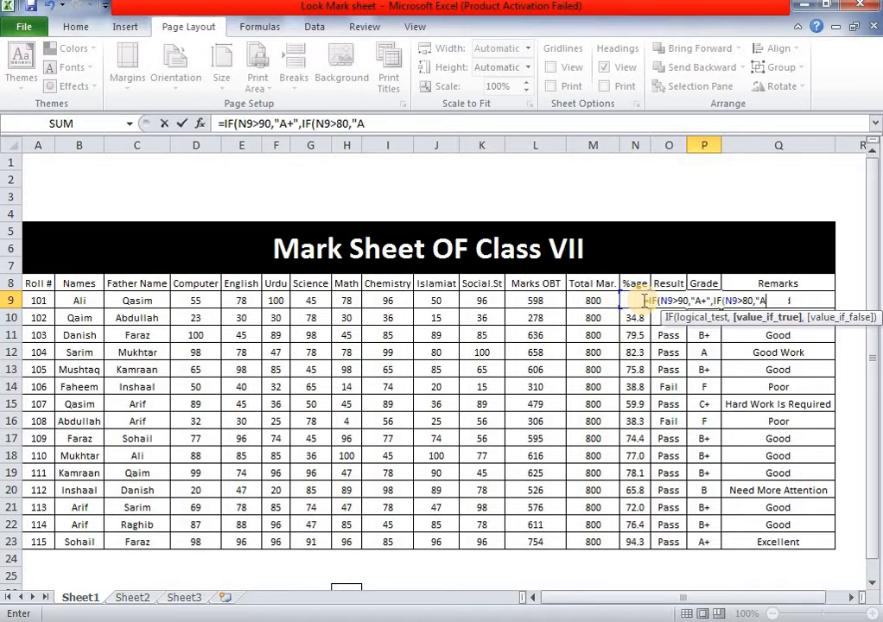
text(")
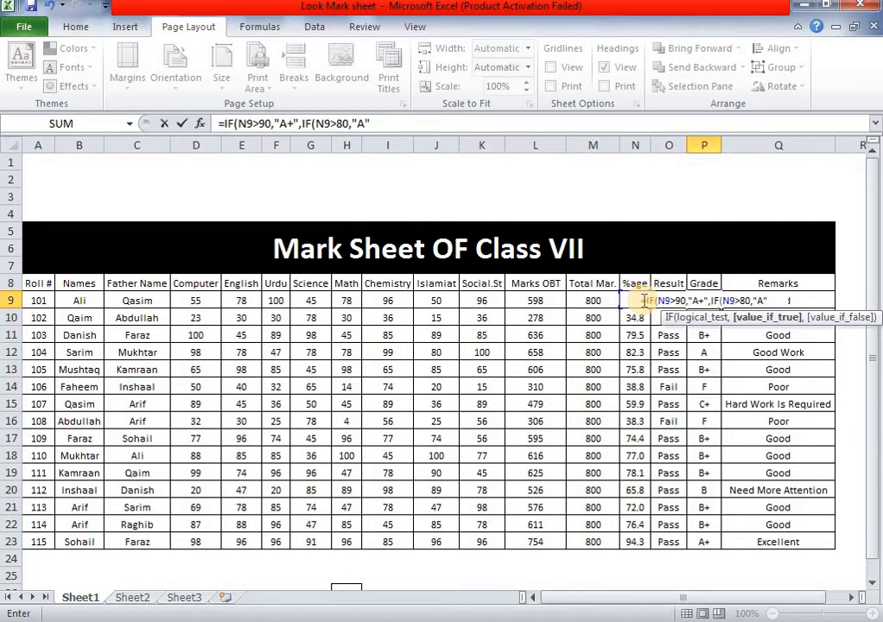
text(,)
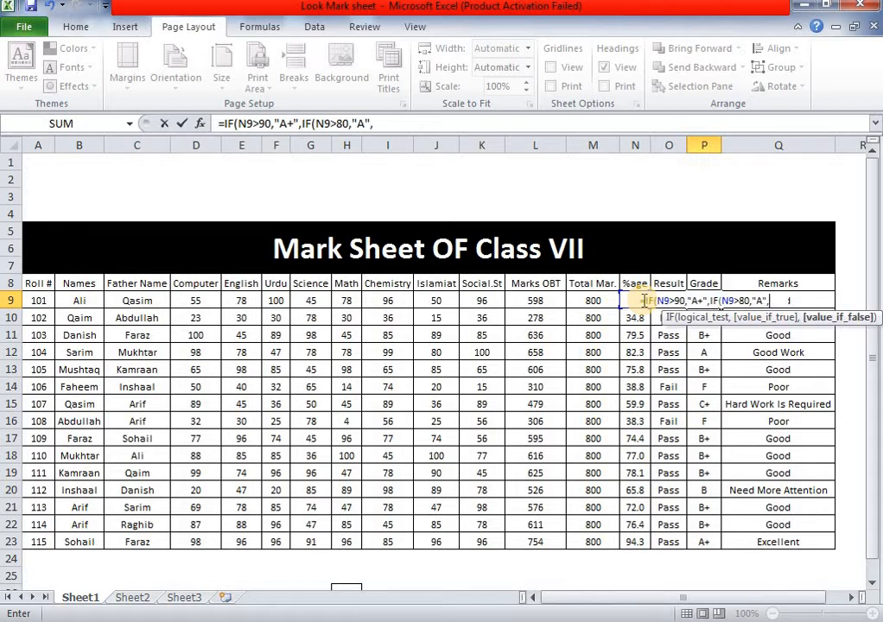
Step: Nest a third IF in the P9 grade formula that returns "B+" when N9>70
text(if)
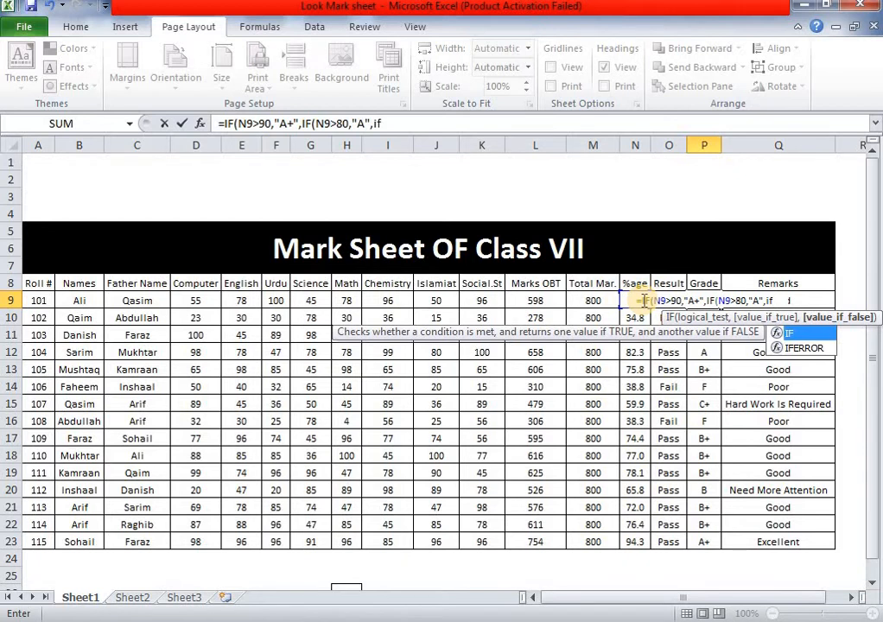
double_click(812, 333)
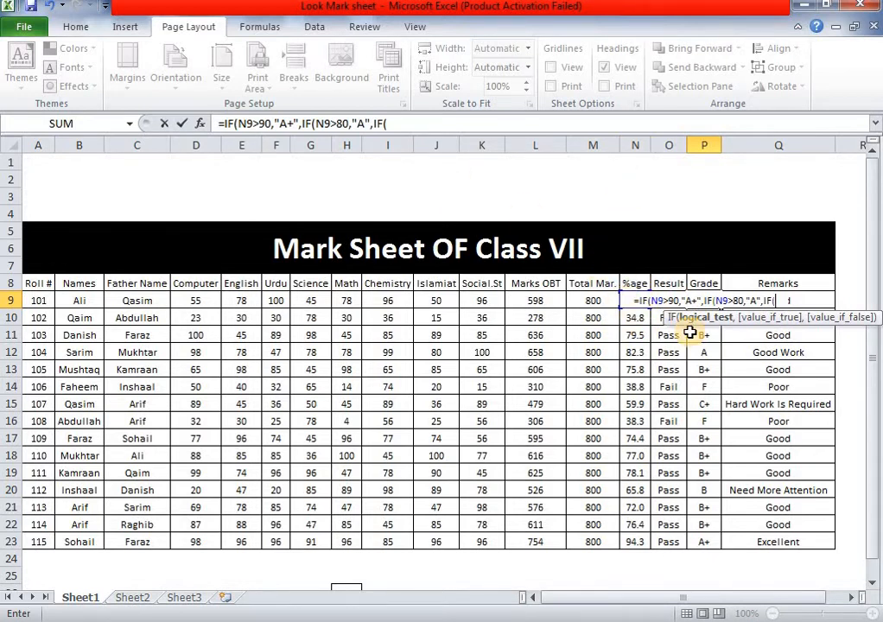
text(N9)
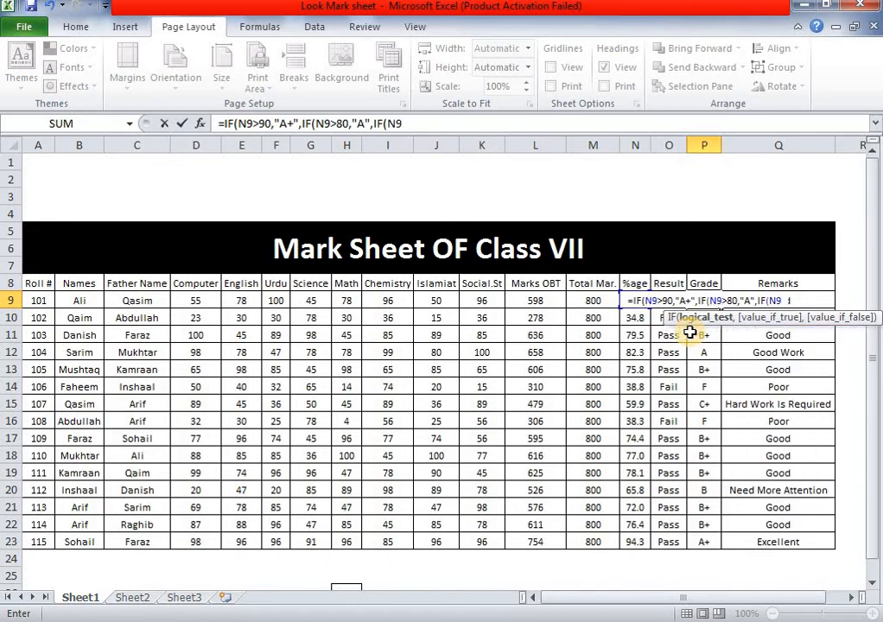
text(>)
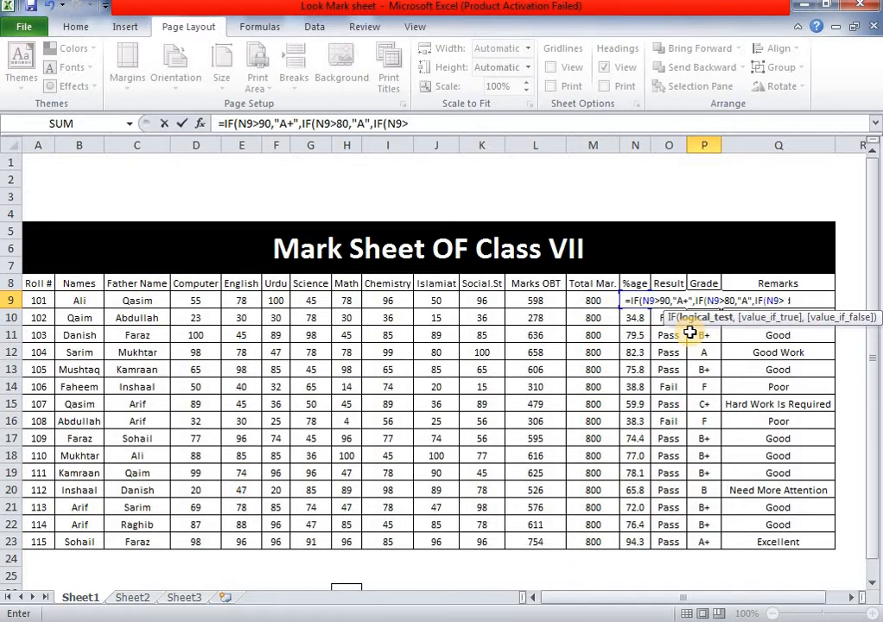
text(70)
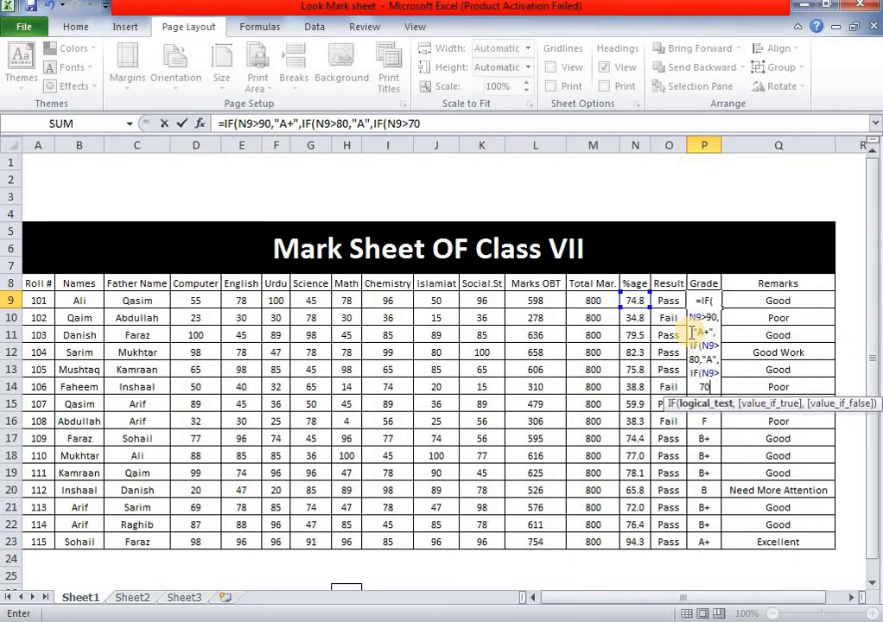
text(,)
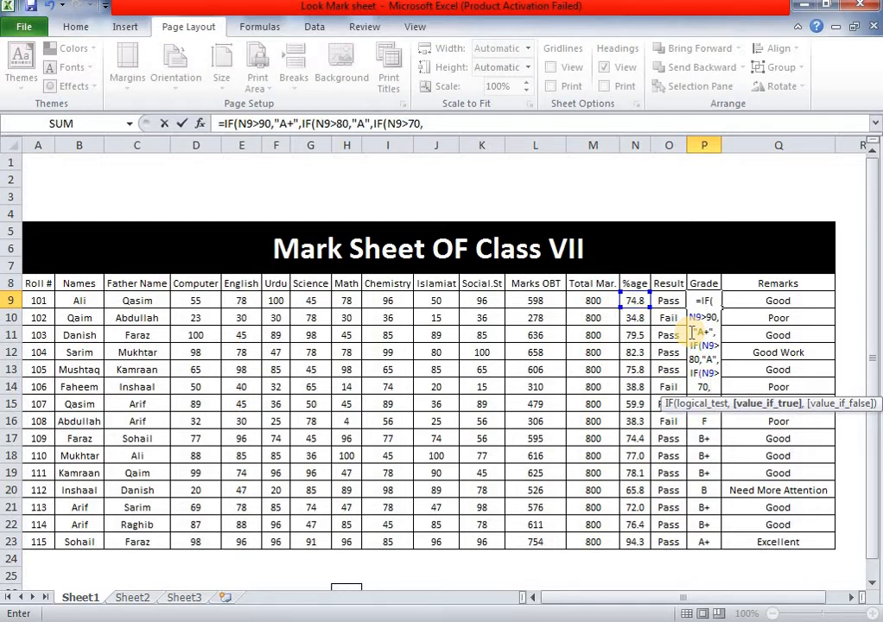
text("B+",)
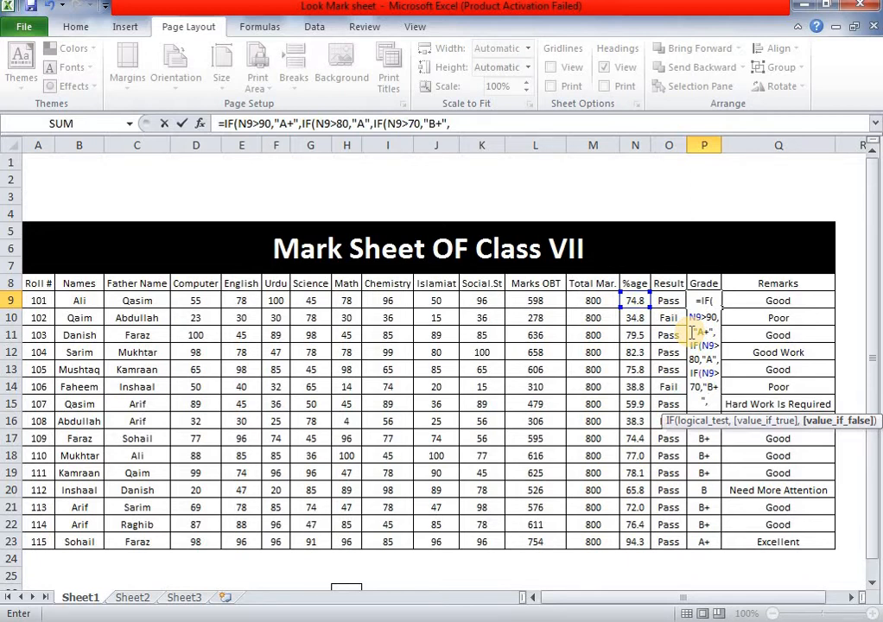
Step: Nest a fourth IF in the P9 grade formula that returns "B" when N9>60
text(if)
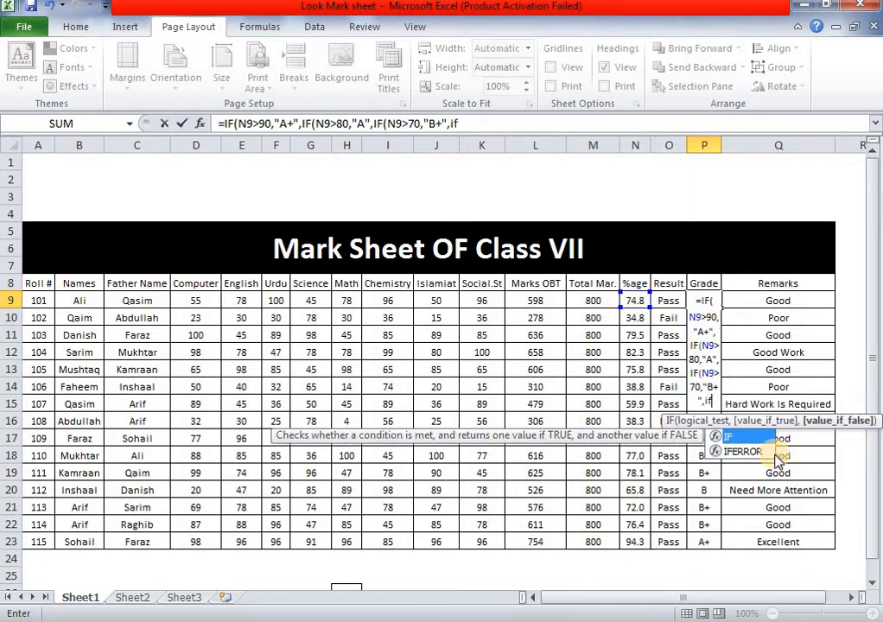
double_click(732, 436)
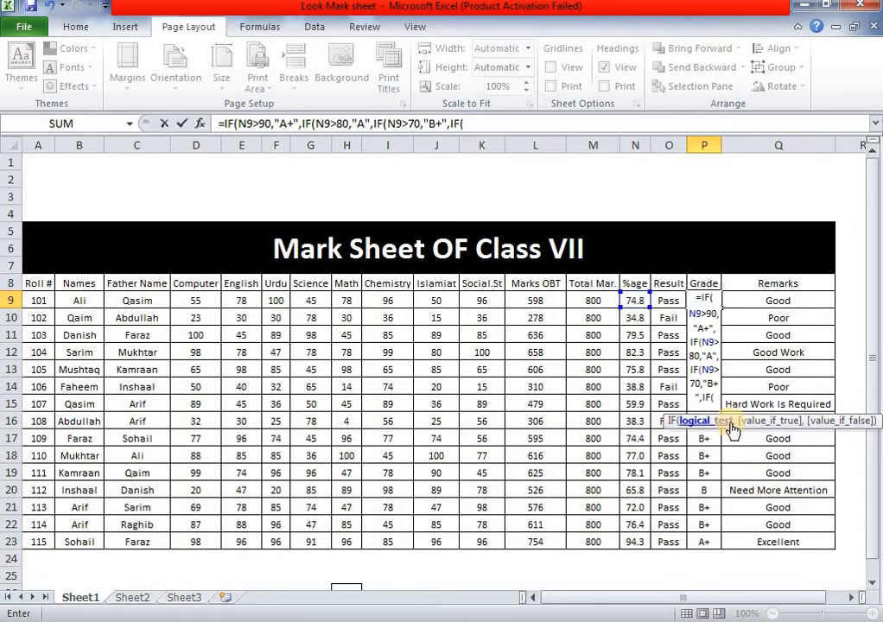
click(634, 299)
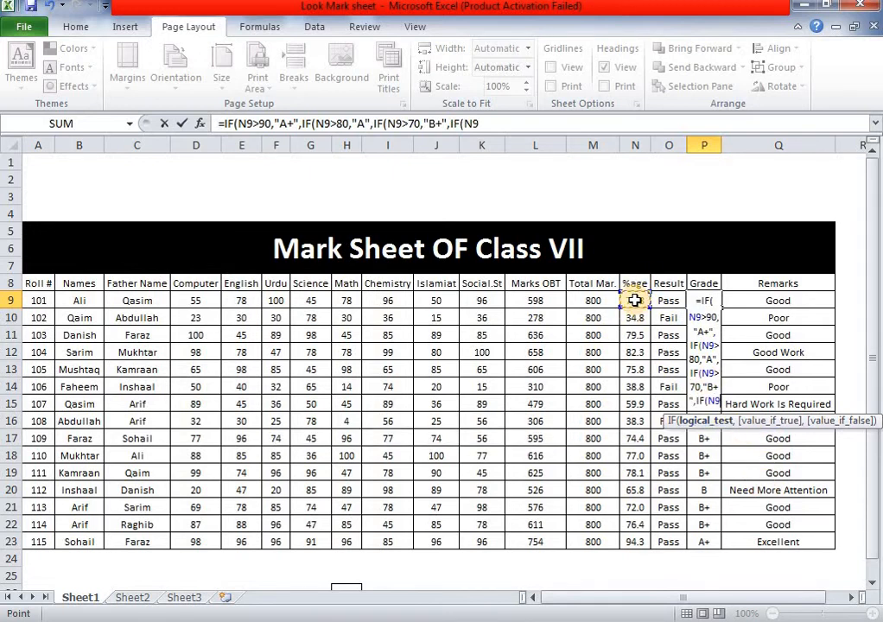
text(>)
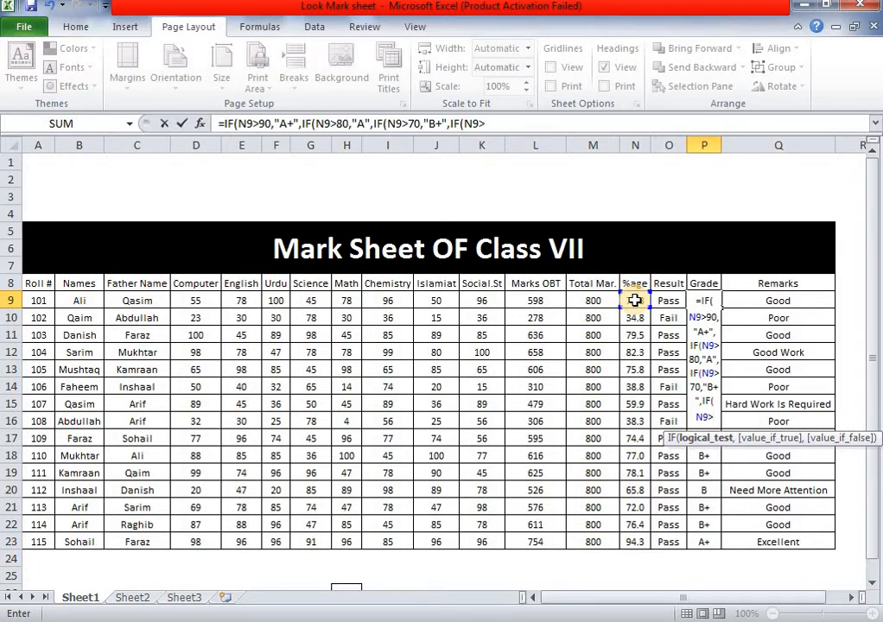
text(60,"B)
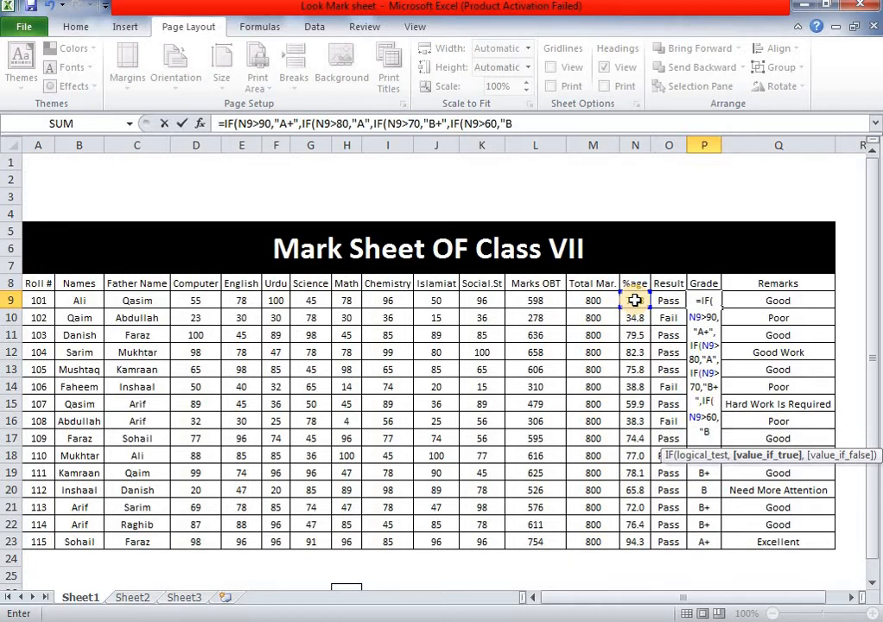
text(",)
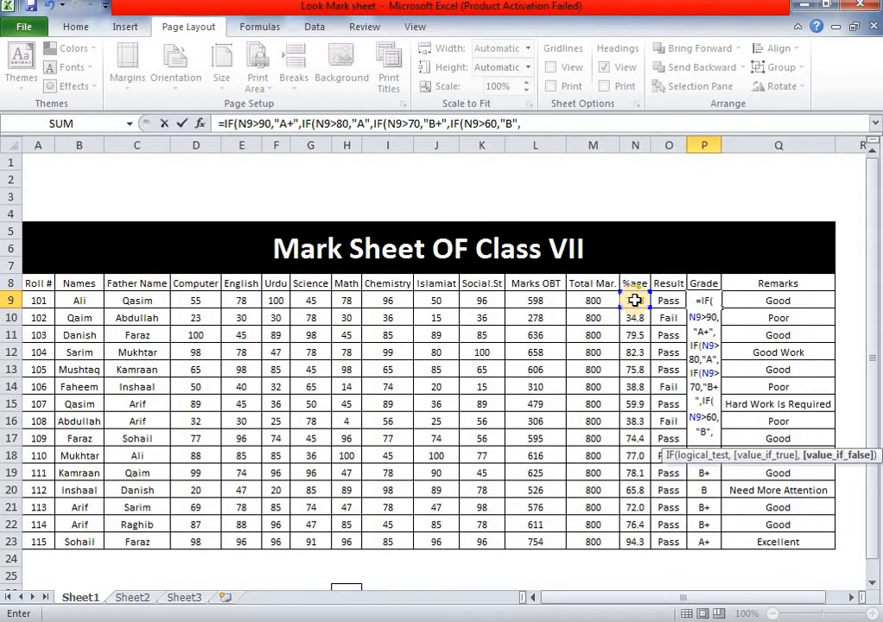
Step: Nest a fifth IF in the P9 grade formula that returns "C+" when N9>50
text(if)
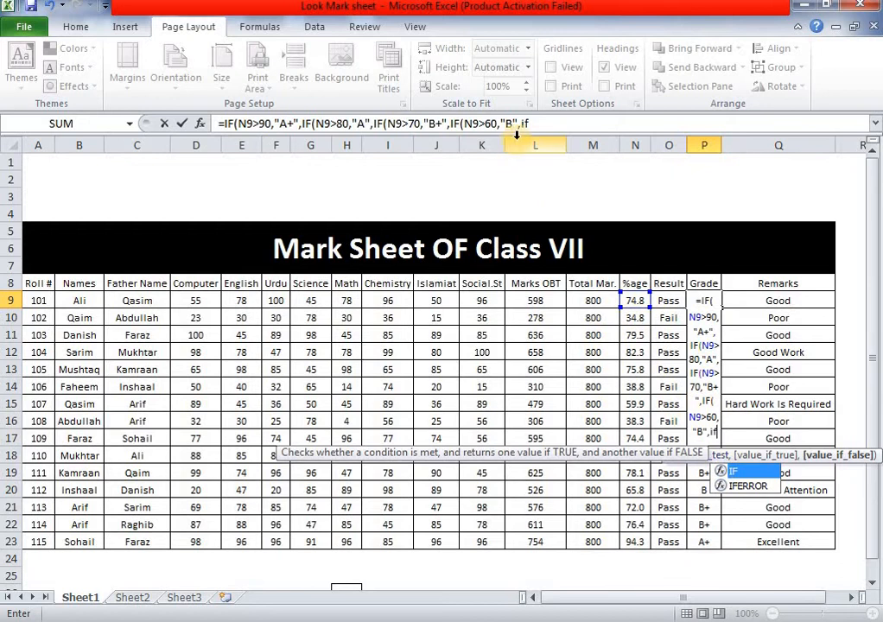
double_click(741, 473)
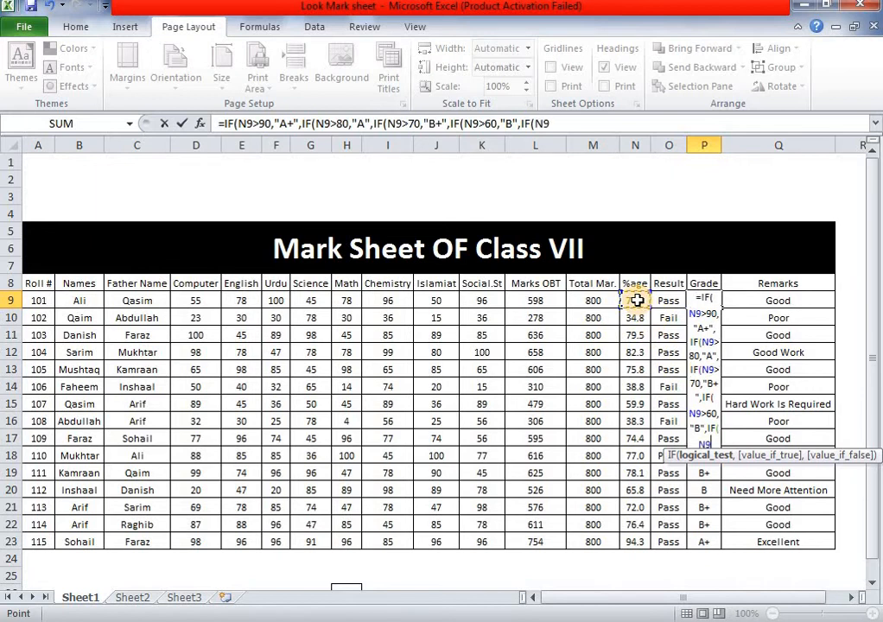
click(635, 296)
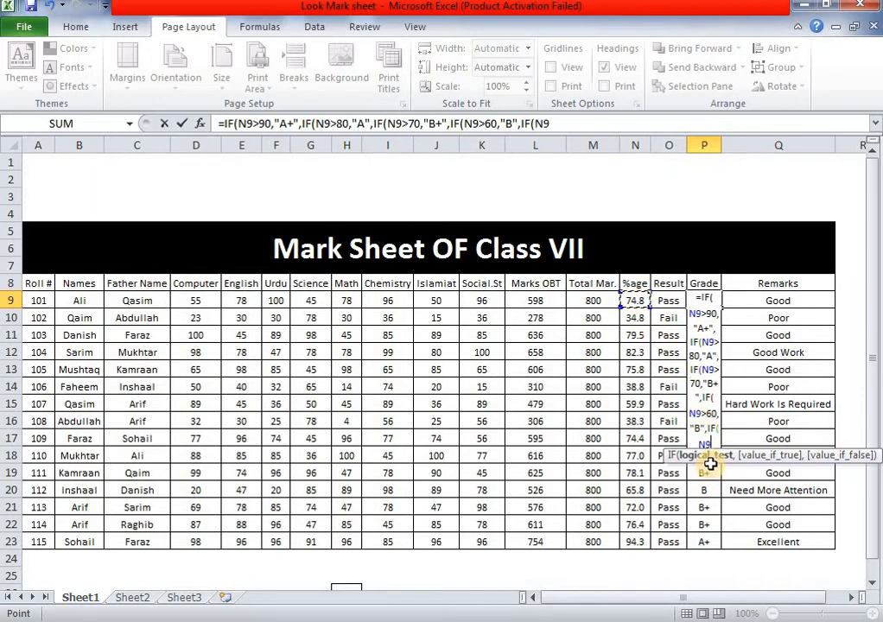
text(>)
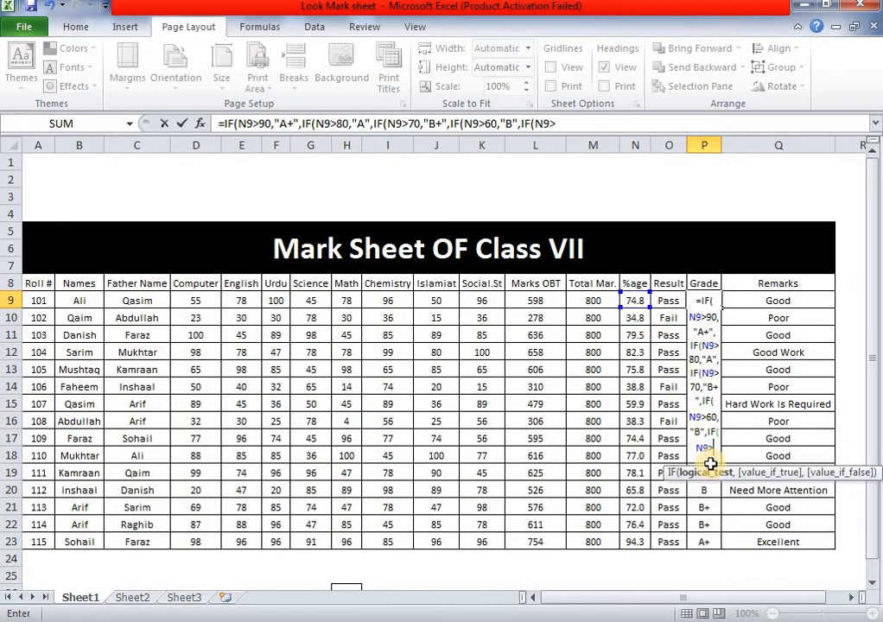
text(50,)
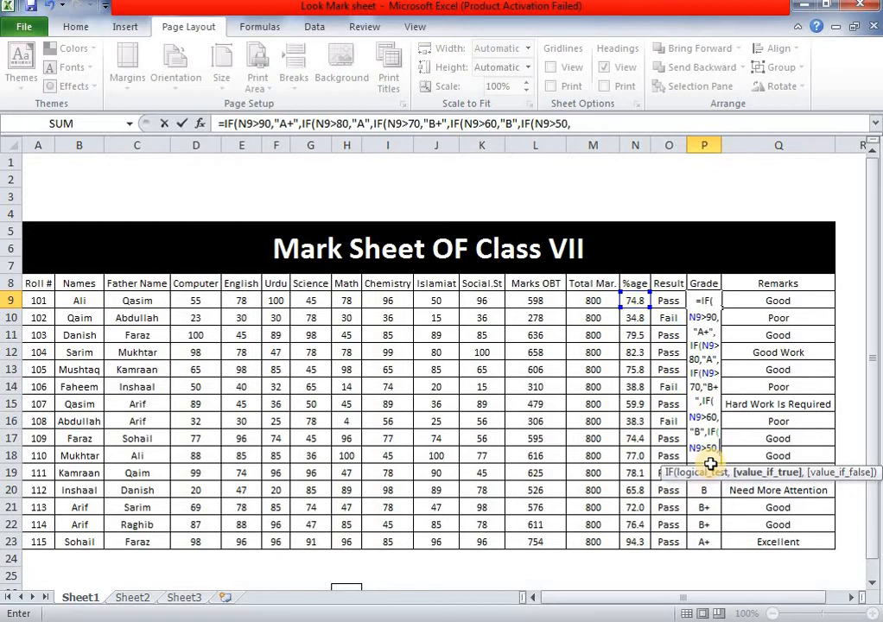
text(")
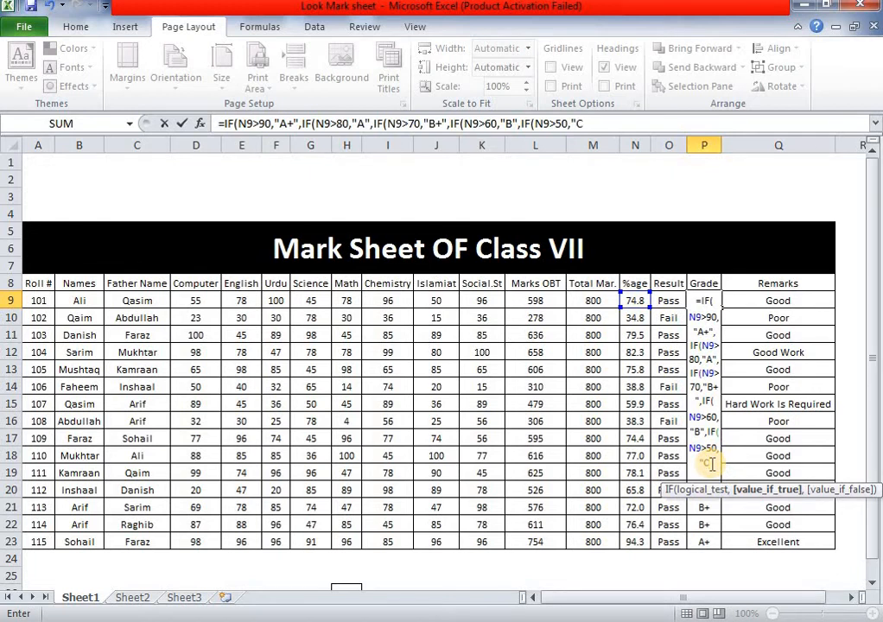
text(C+",)
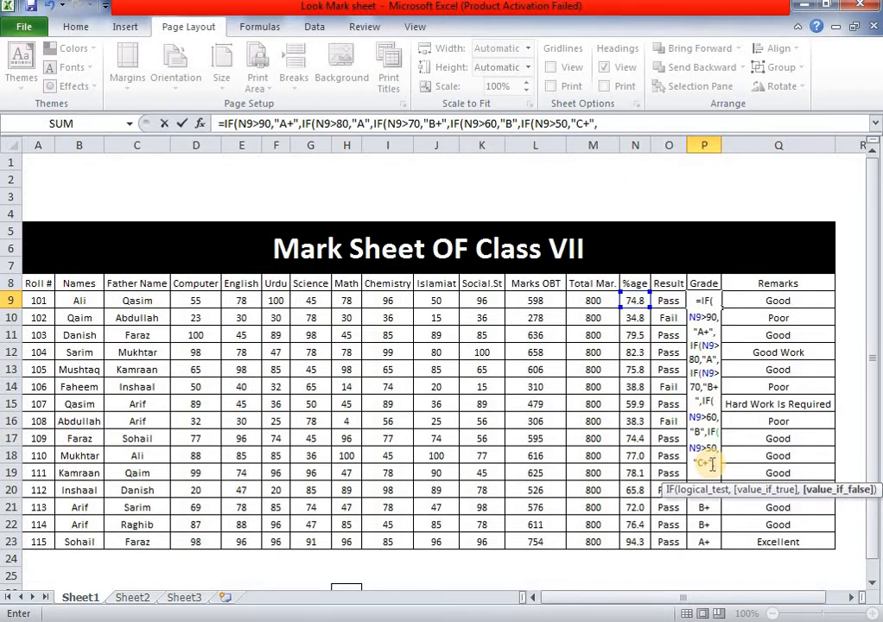
Step: Nest a sixth IF in the P9 grade formula that returns "C" when N9>40
text(if)
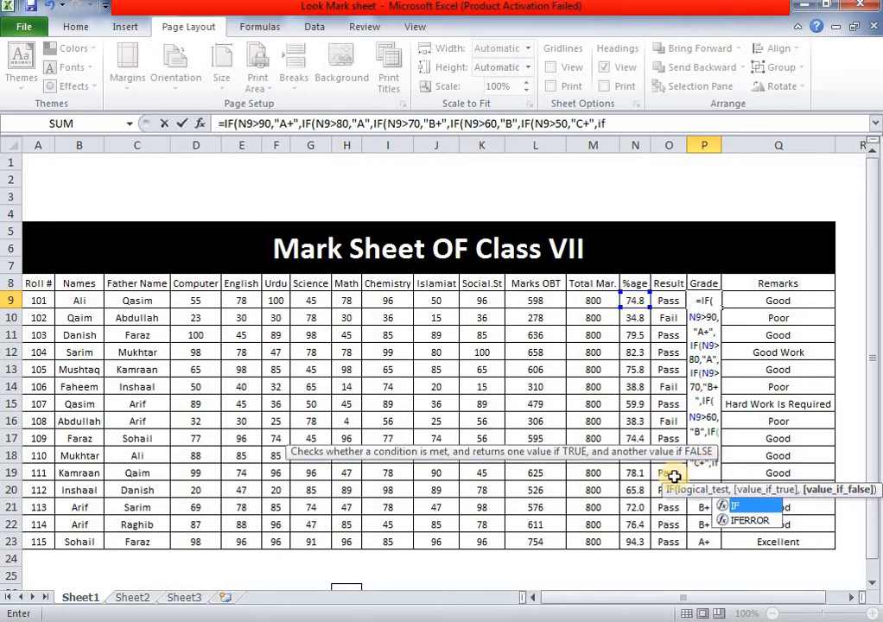
double_click(744, 506)
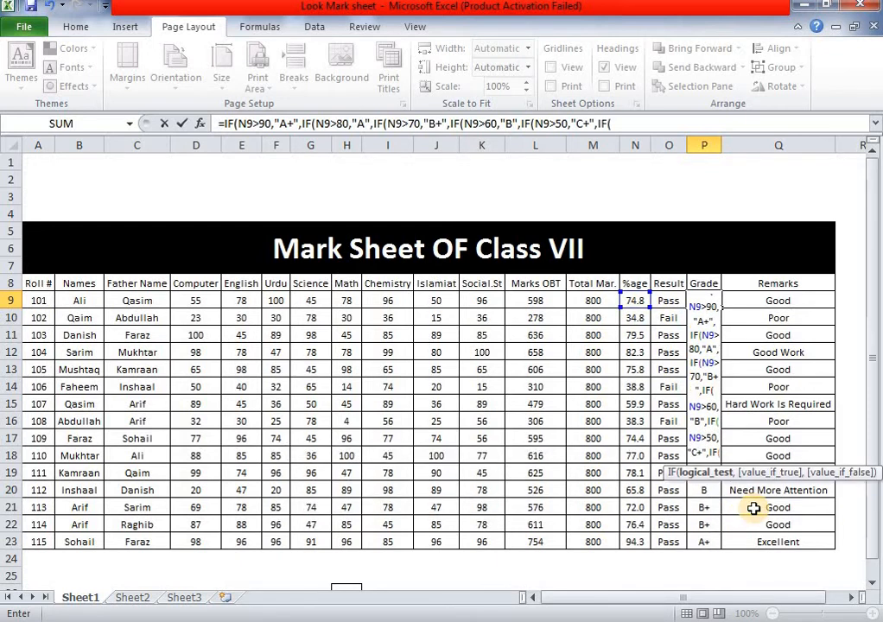
click(635, 301)
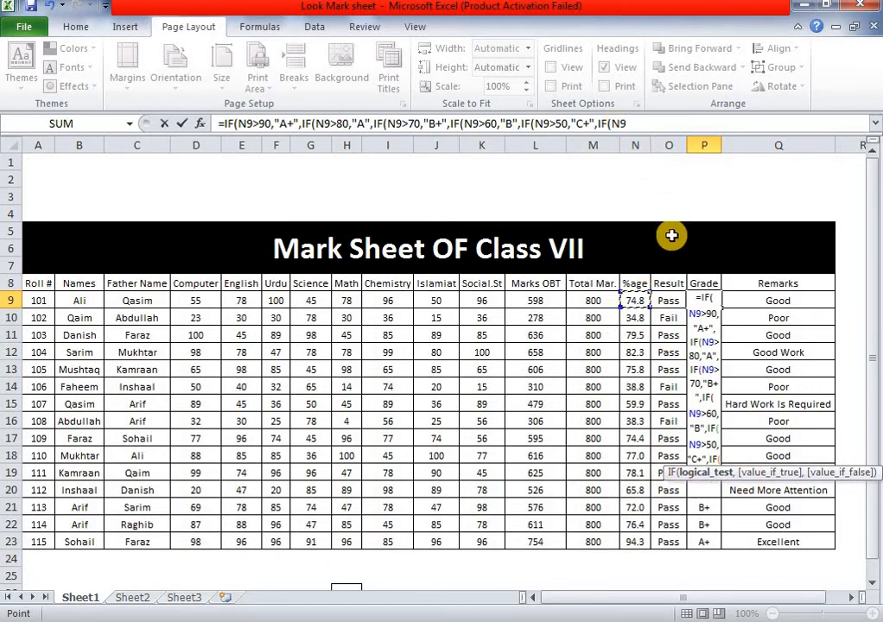
text(>)
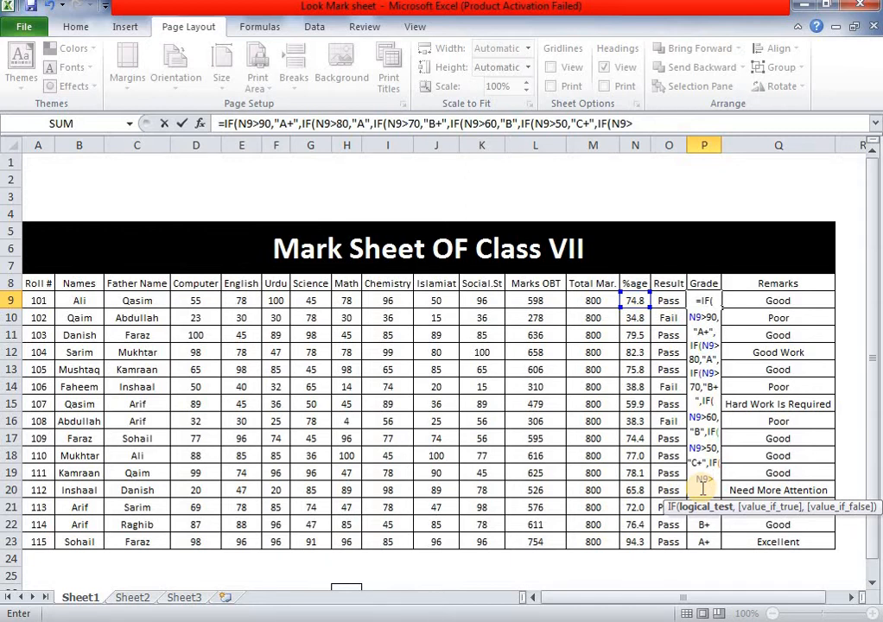
text(40,"C)
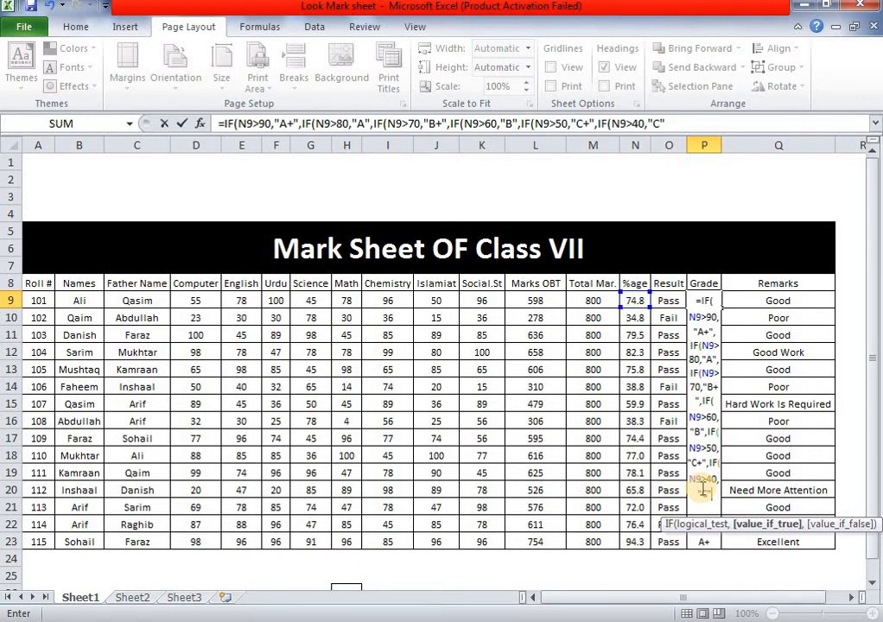
text(,)
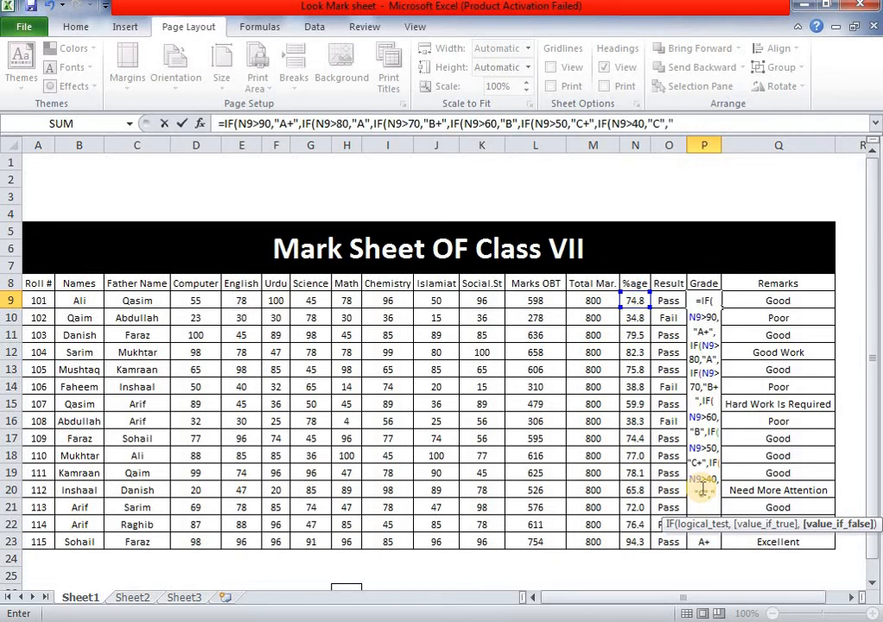
Step: Finish the P9 grade formula with "F" as the final value-if-false, close all six IFs and enter it
text("F")
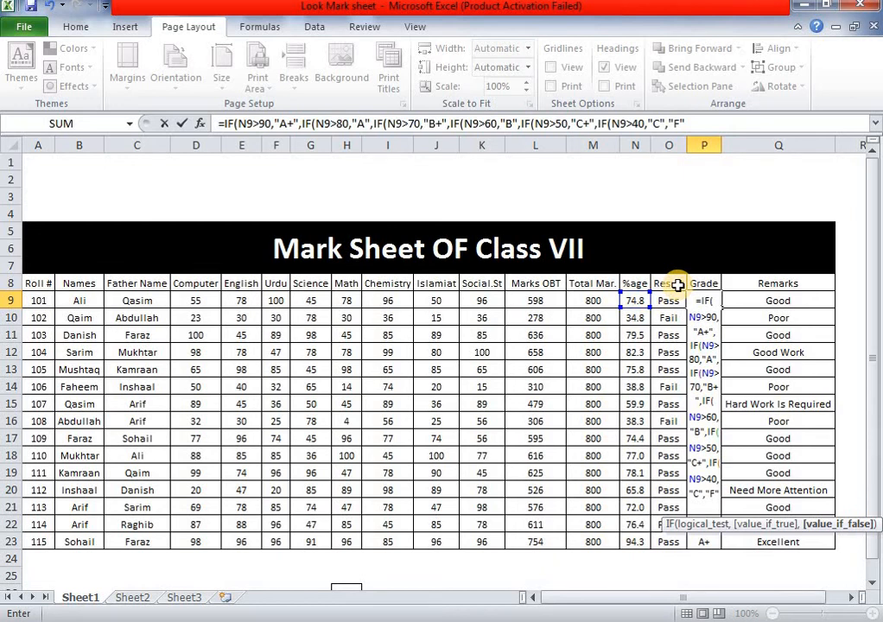
text()))))))
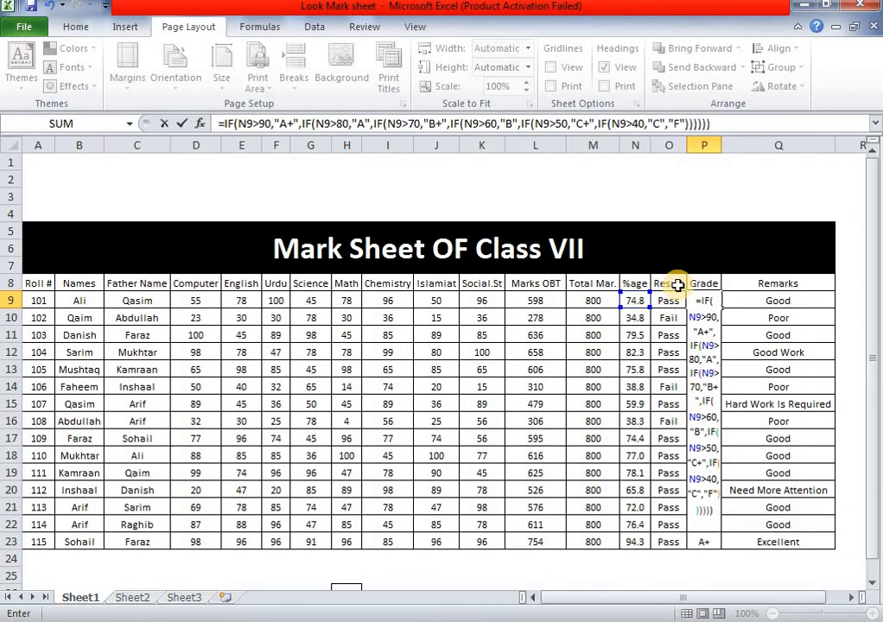
key(Return)
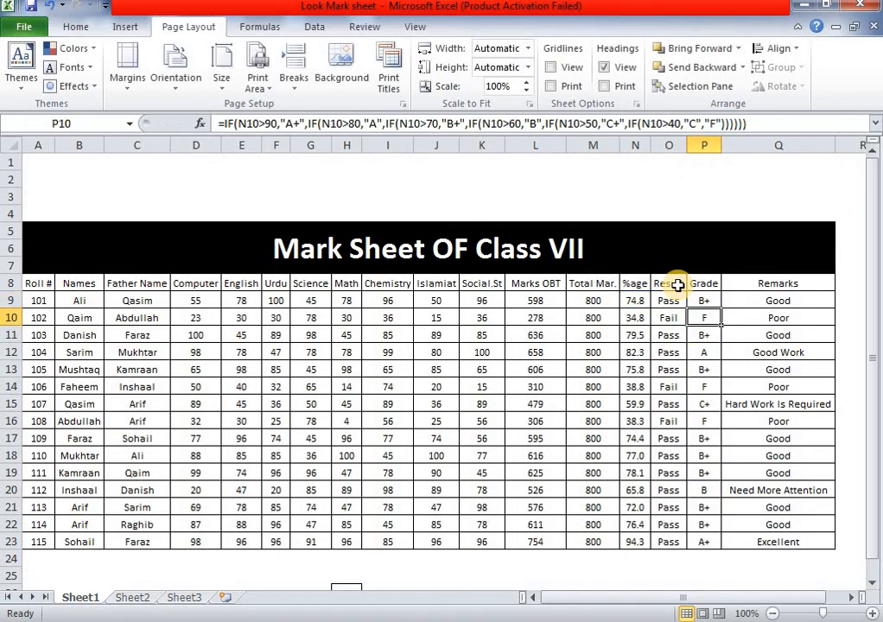
Step: Fill the P9 grade formula down the Grade column to P23
click(716, 303)
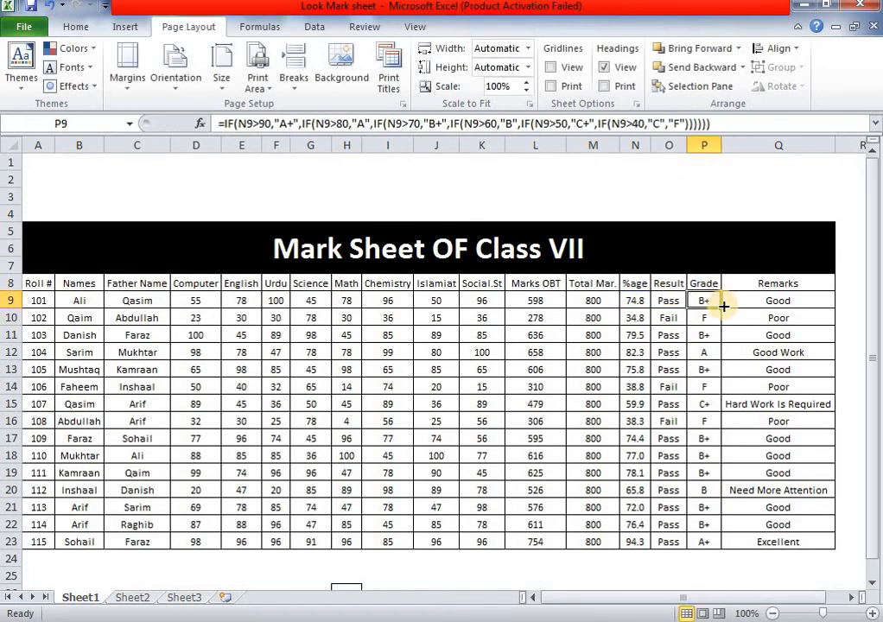
drag(723, 306, 714, 542)
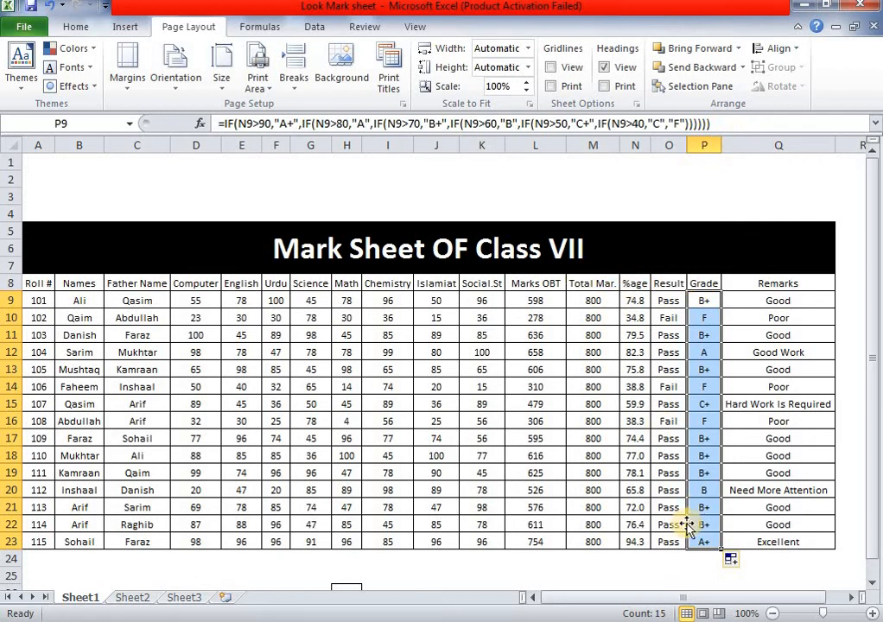
click(619, 572)
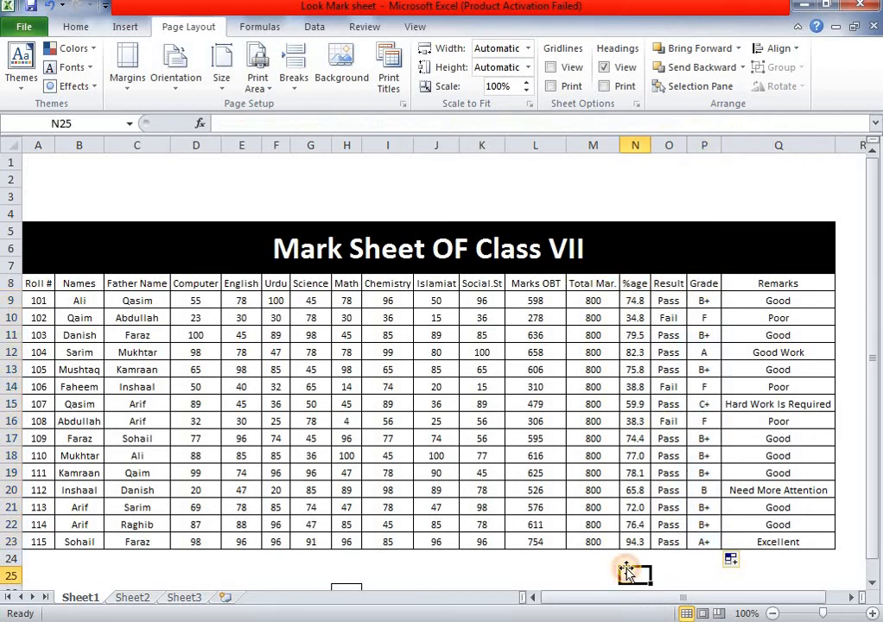
Step: Examine the nested IF formulas in the Remarks column, including cells Q9, Q15 and Q11
click(790, 304)
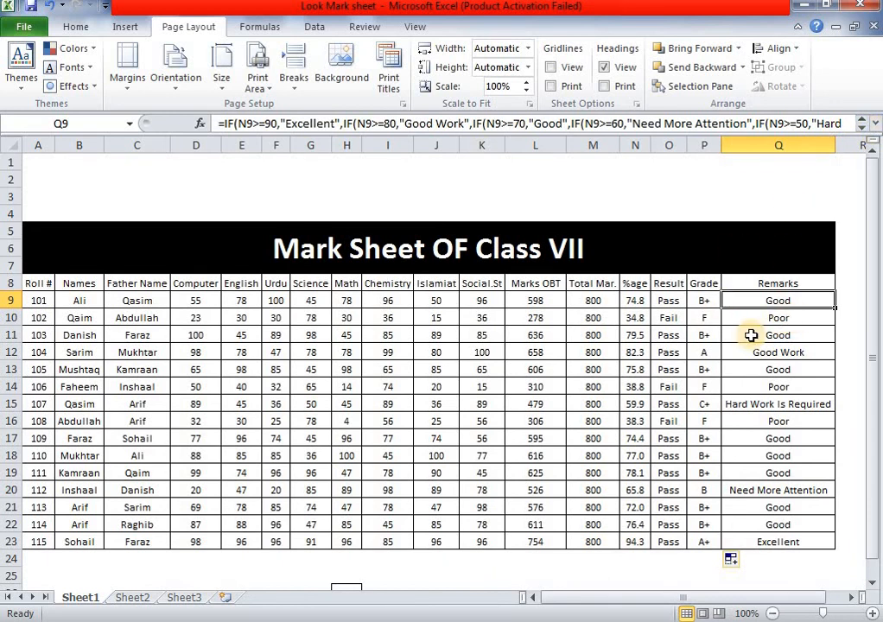
click(802, 407)
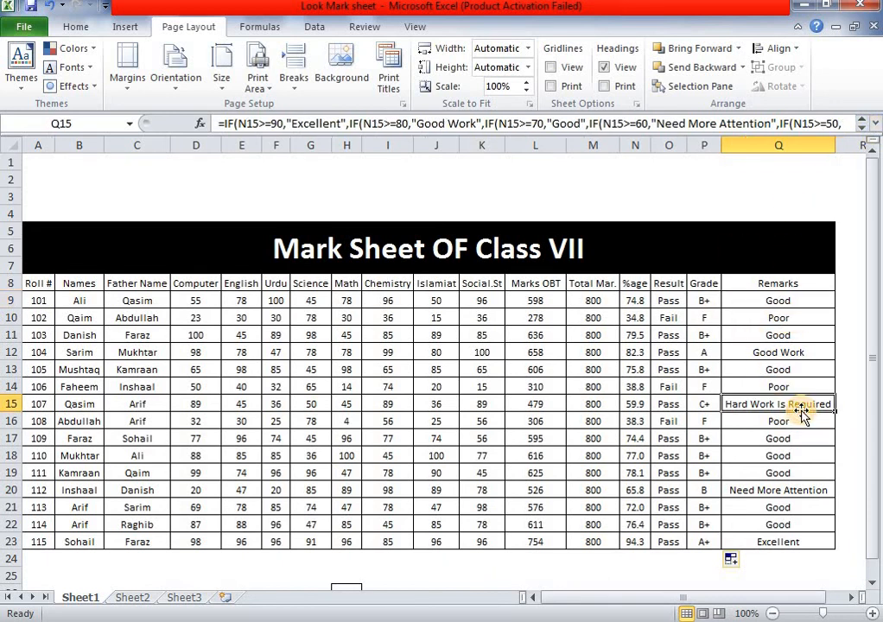
click(800, 336)
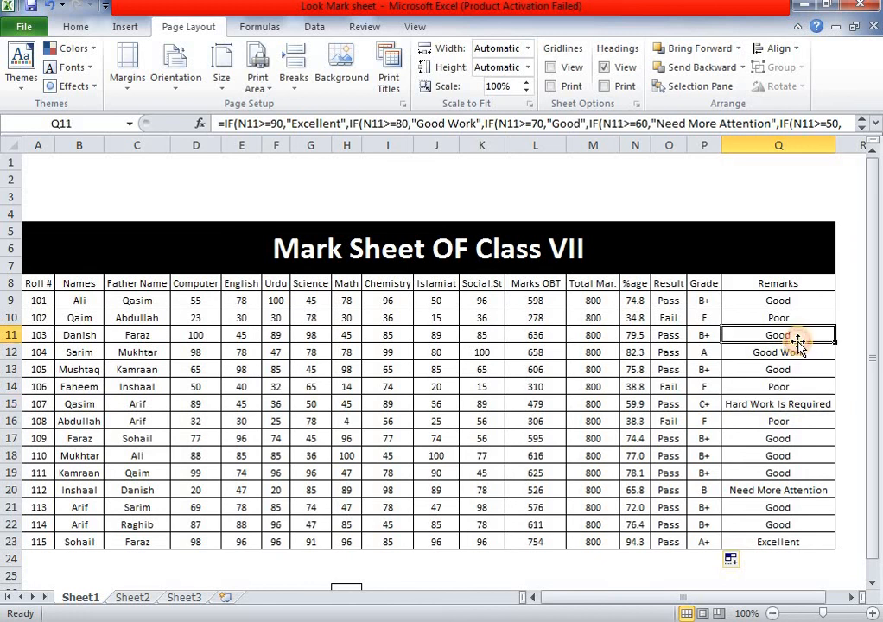
click(793, 315)
click(796, 302)
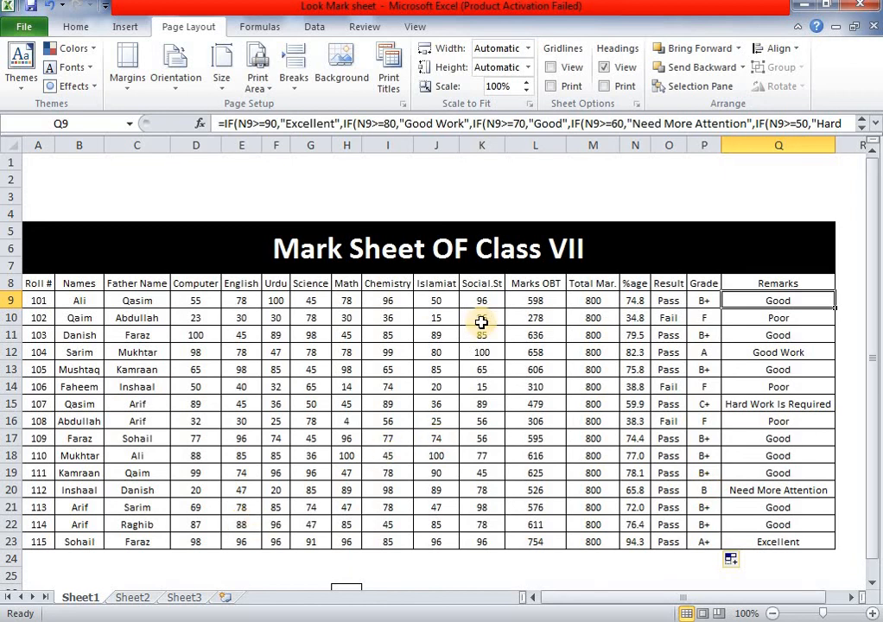
Step: Hide the gridlines on the report card in Sheet2
click(133, 597)
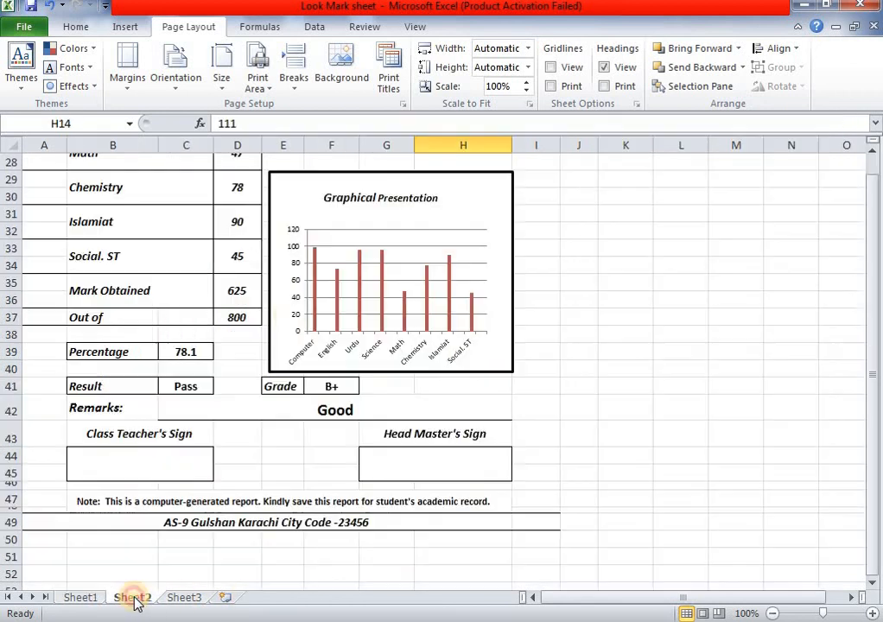
scroll(307, 333, up, 2)
scroll(306, 331, up, 5)
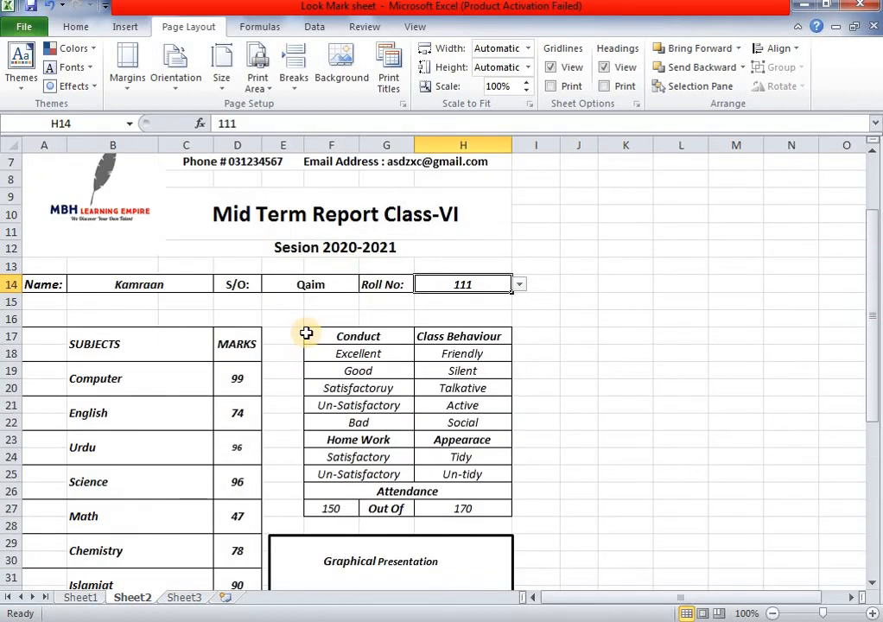
click(550, 68)
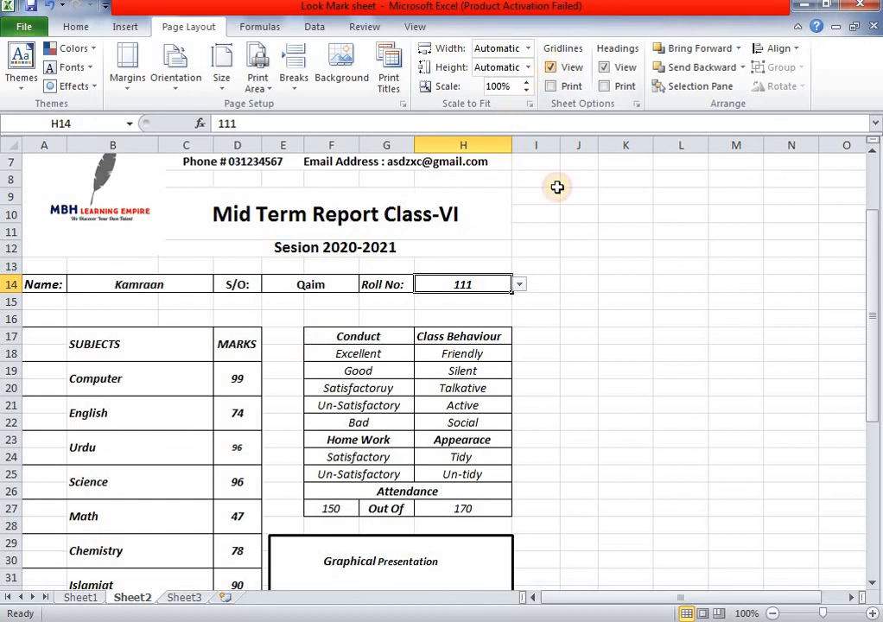
Step: Choose roll number 112 in cell H14 of the report card, then return to the mark sheet on Sheet1
click(519, 285)
click(480, 346)
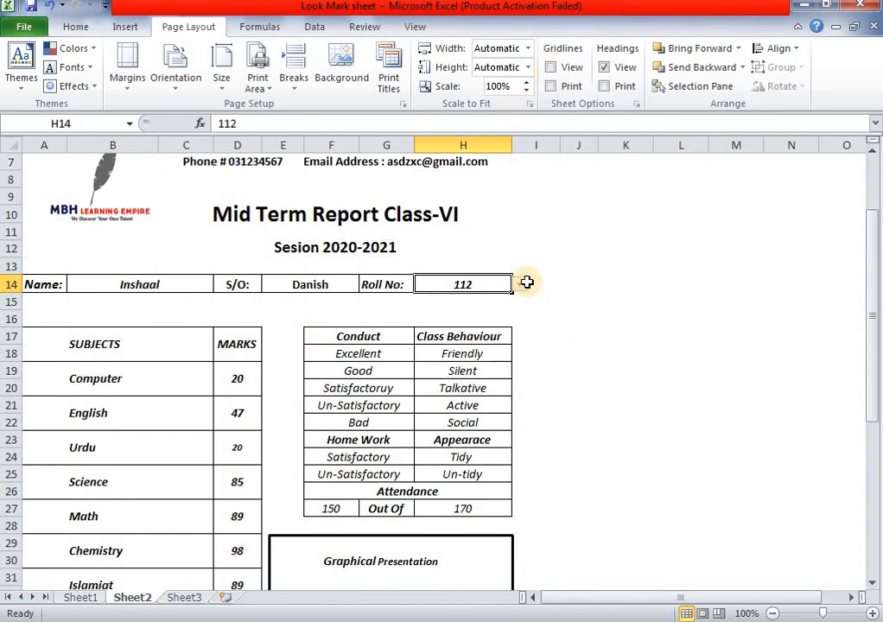
click(563, 319)
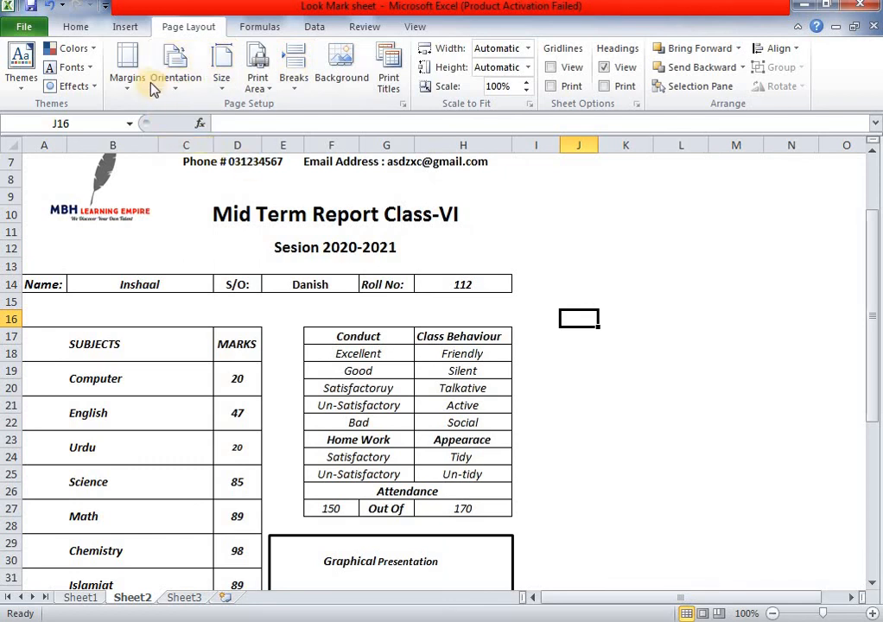
click(80, 598)
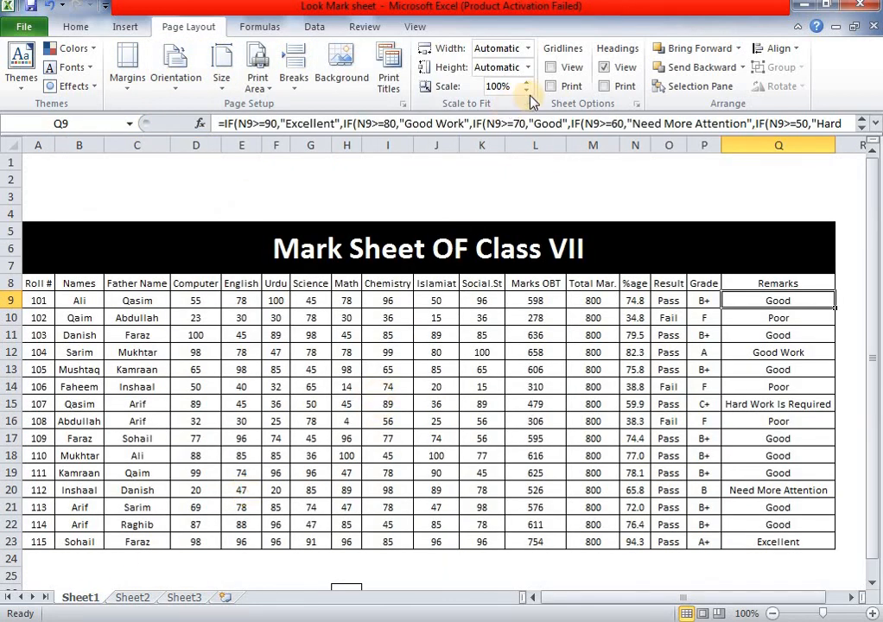
Step: Show the gridlines on the Sheet1 mark sheet and hide them again
click(551, 69)
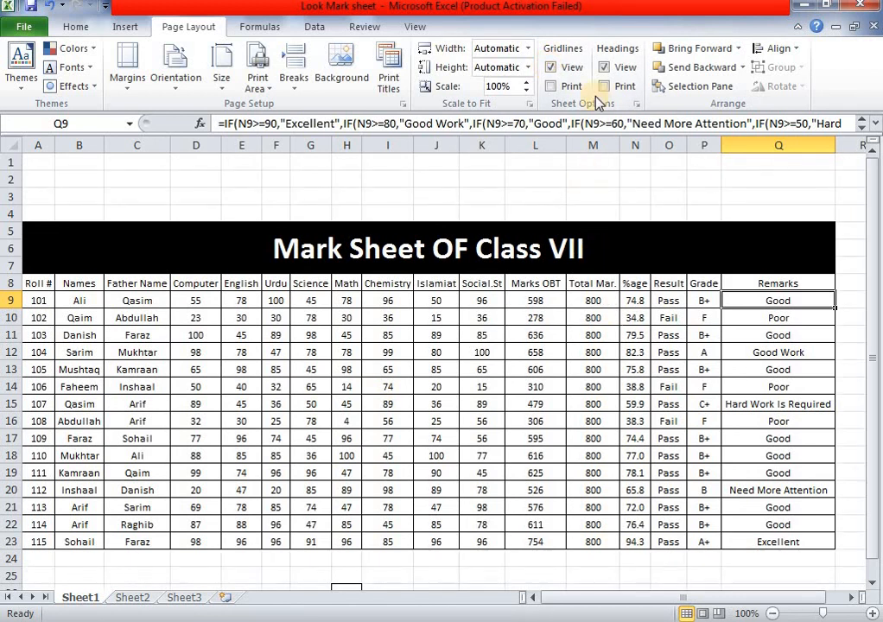
click(553, 69)
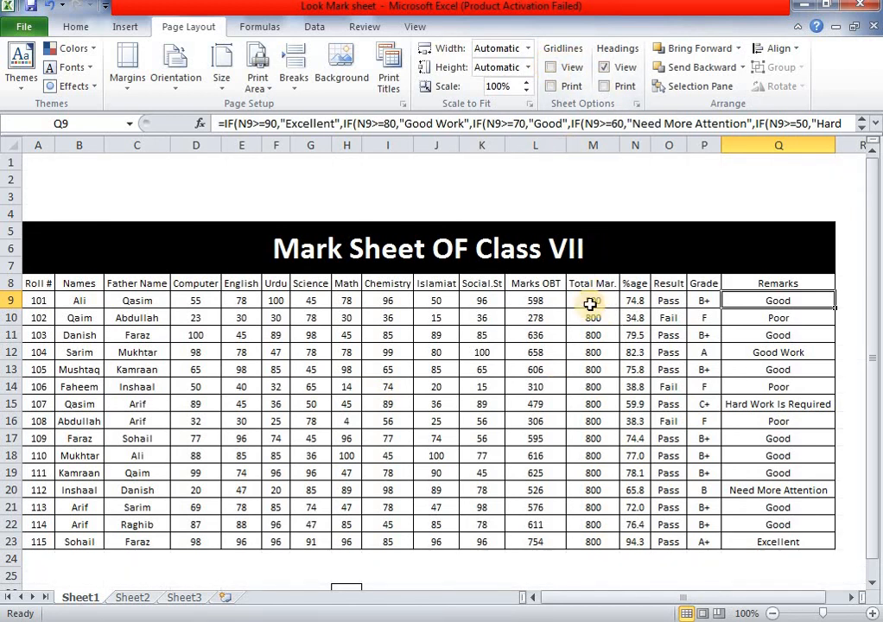
click(622, 192)
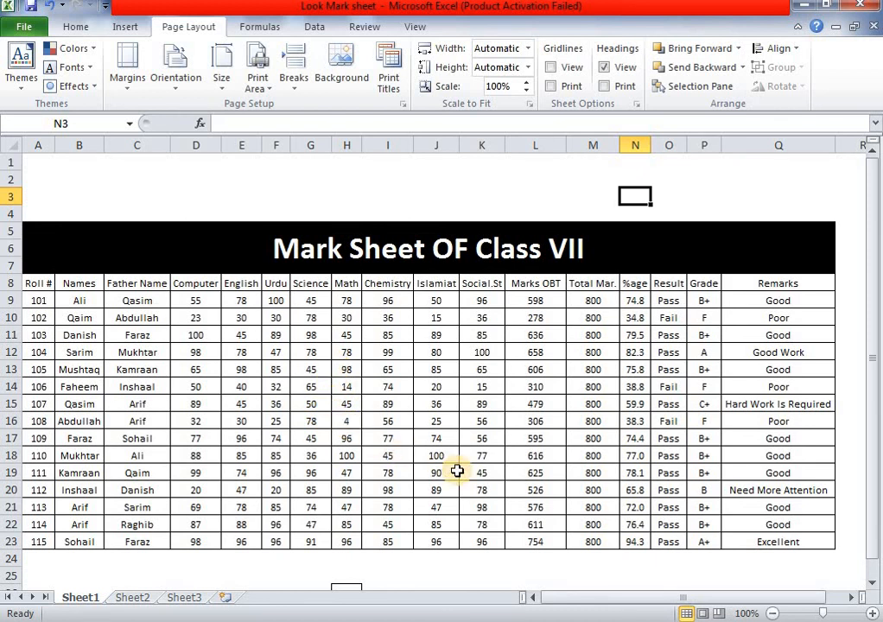
Step: Check the Result formula in cell O17, view the report card on Sheet2, and return to the mark sheet on Sheet1
click(669, 438)
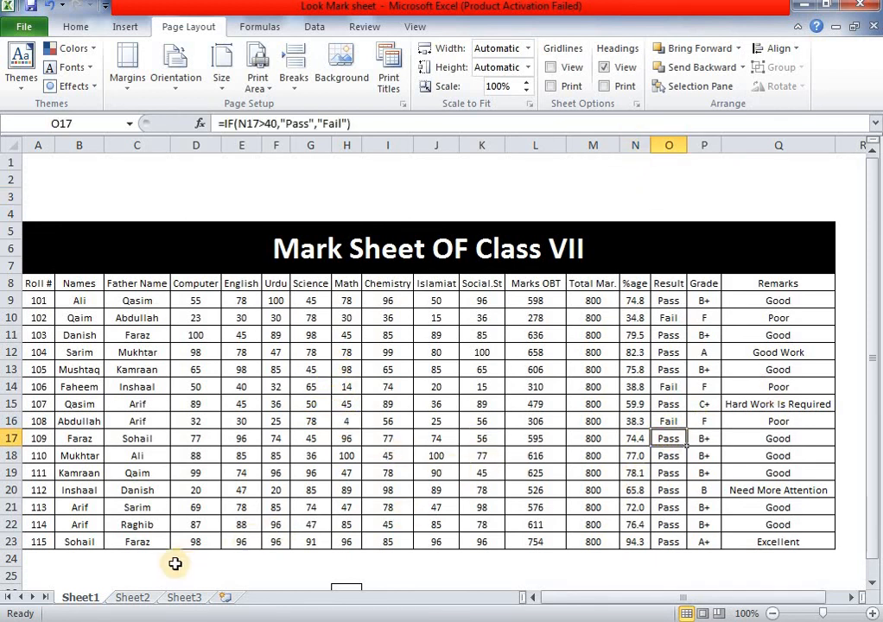
click(135, 597)
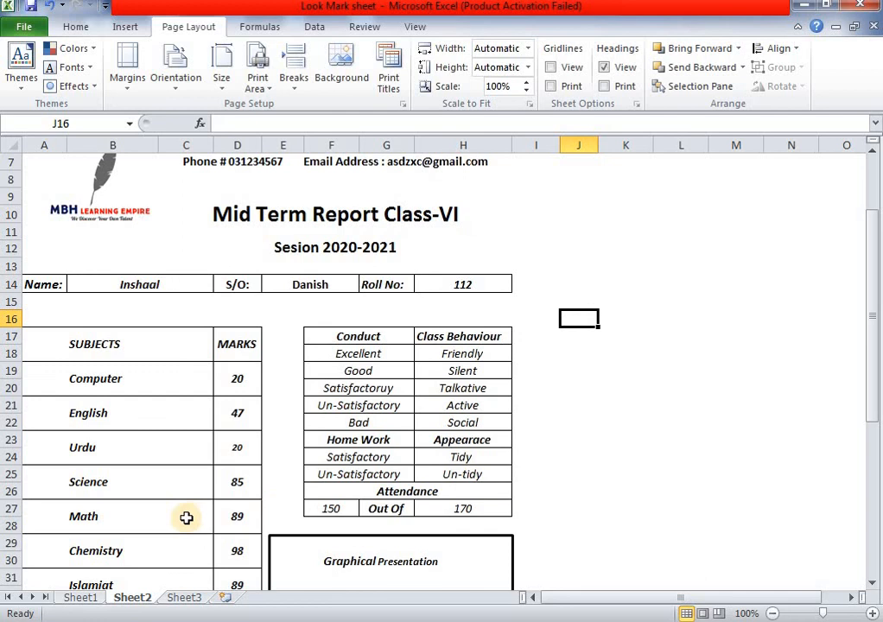
click(82, 598)
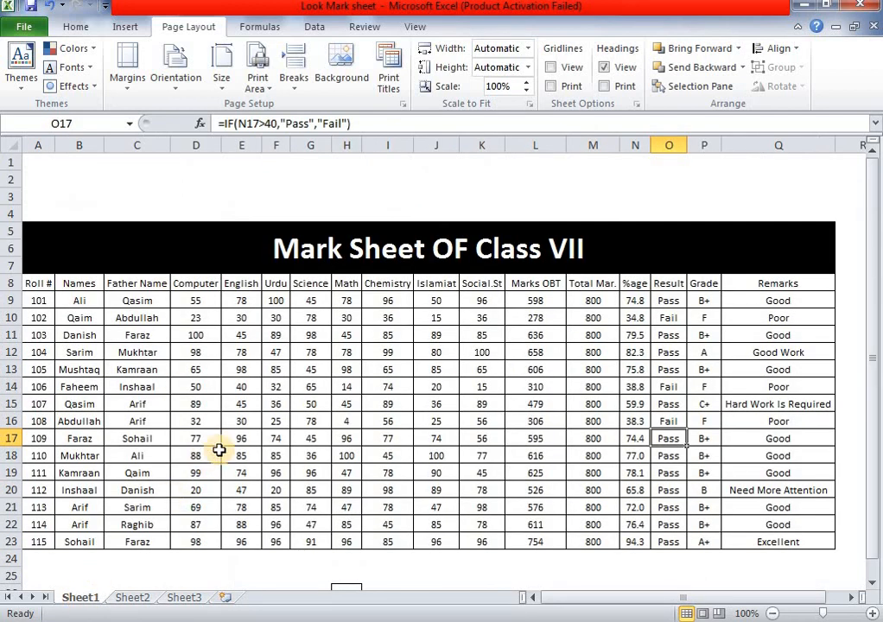